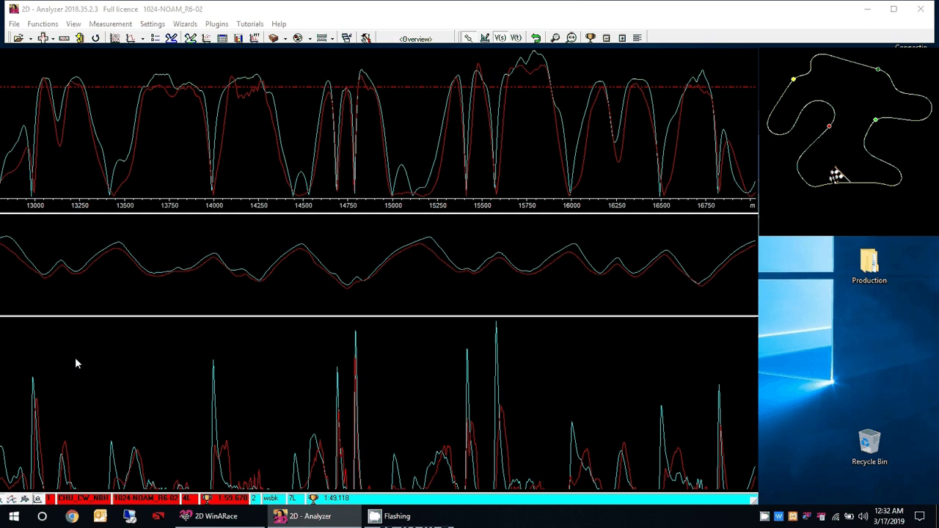
Pan the graphs to 12750–13700 m and turn on the Measuring values panel
scroll(57, 417, "up", 2)
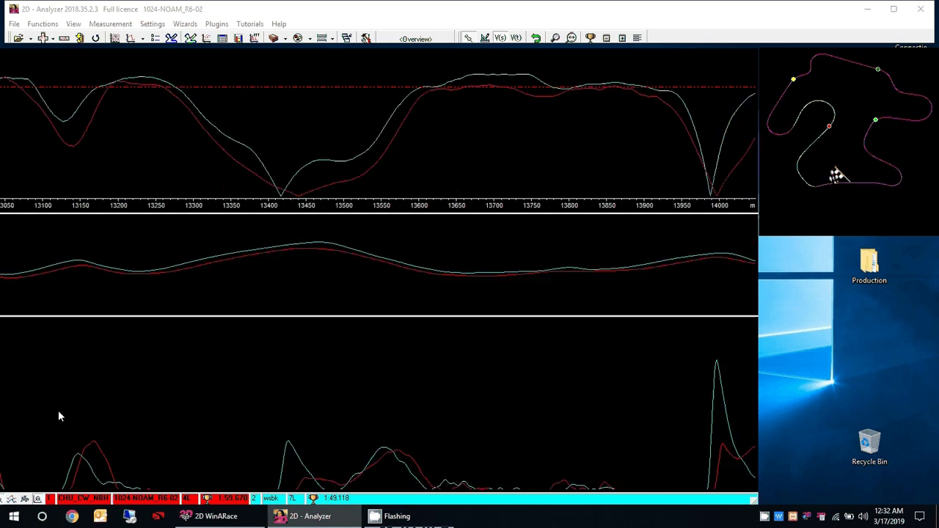
left_click_drag(61, 415, 262, 411)
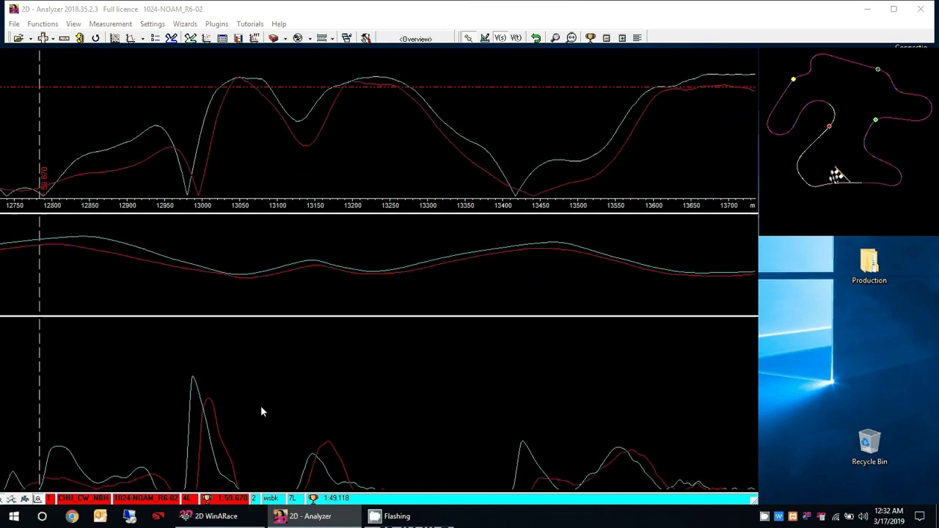
left_click(66, 428)
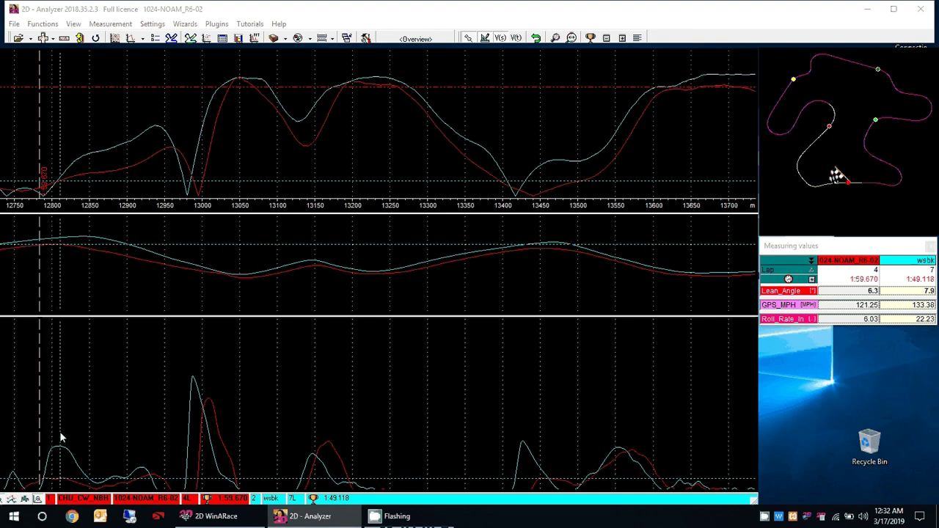
Read both laps' values across the section, settling on the cyan lap's roll-rate peak
left_click(154, 440)
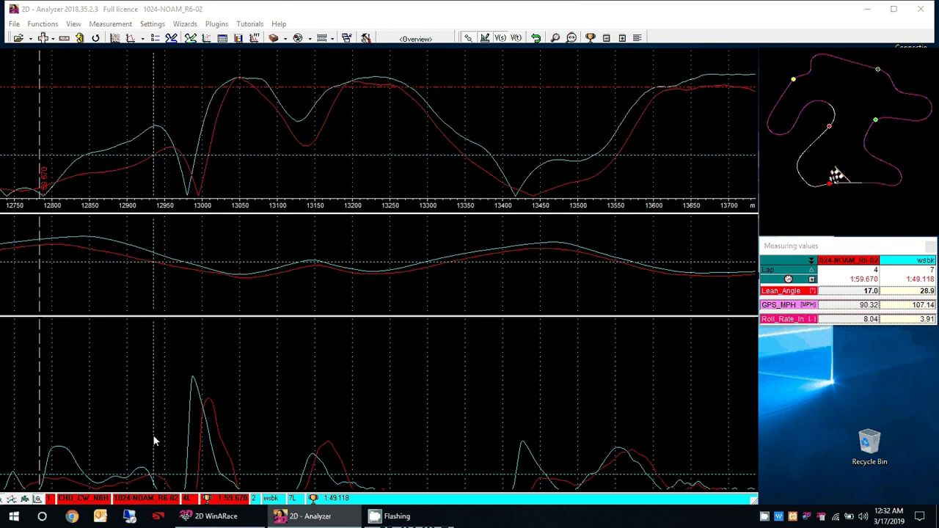
left_click(59, 440)
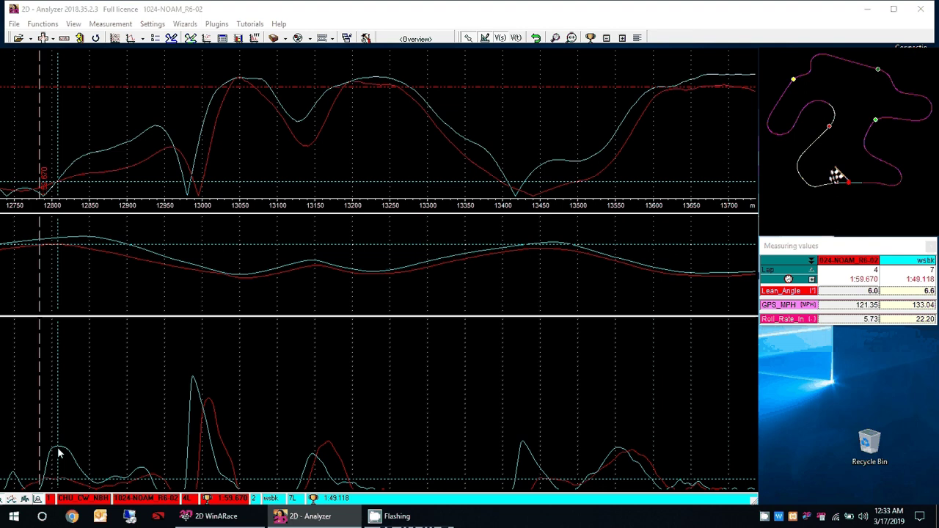
left_click(190, 444)
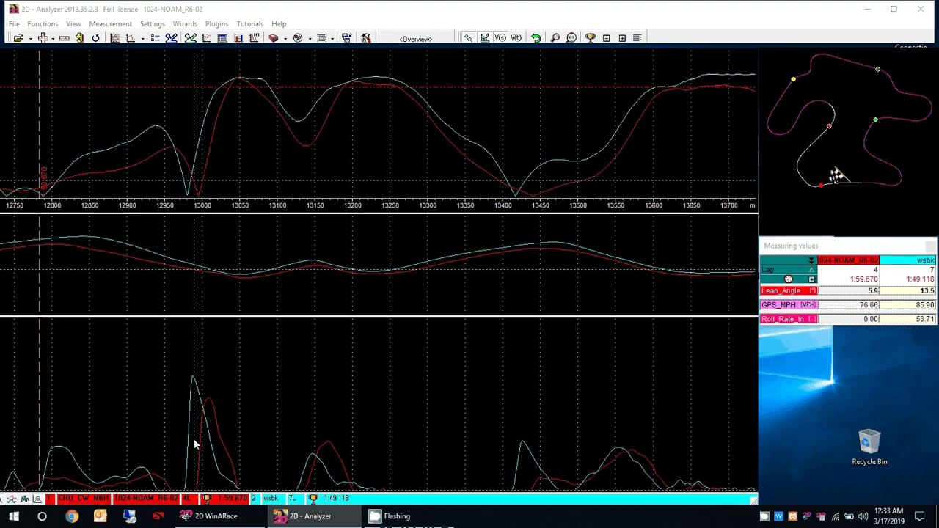
left_click(193, 443)
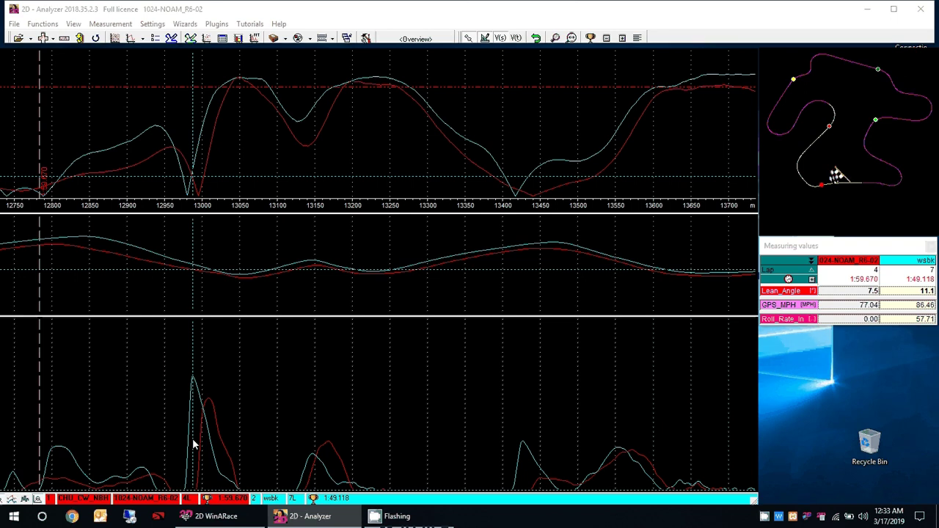
left_click(238, 444)
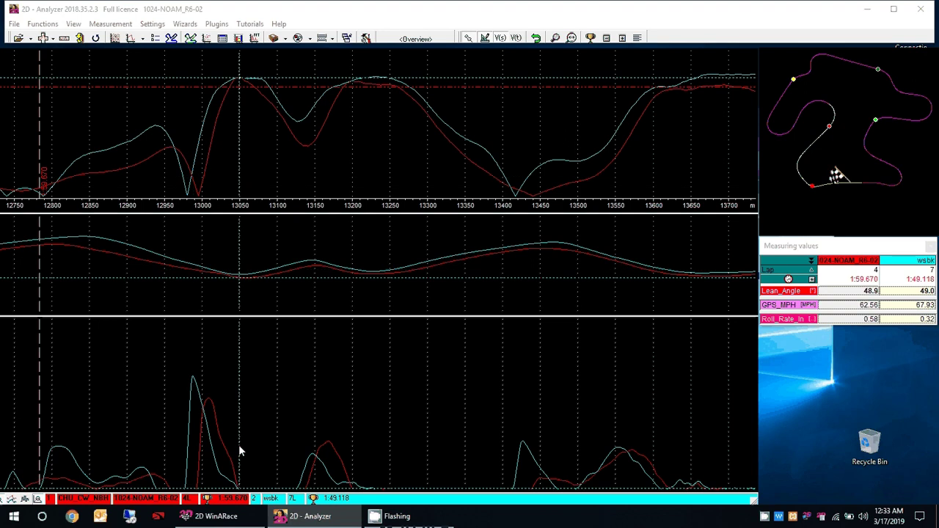
left_click(227, 446)
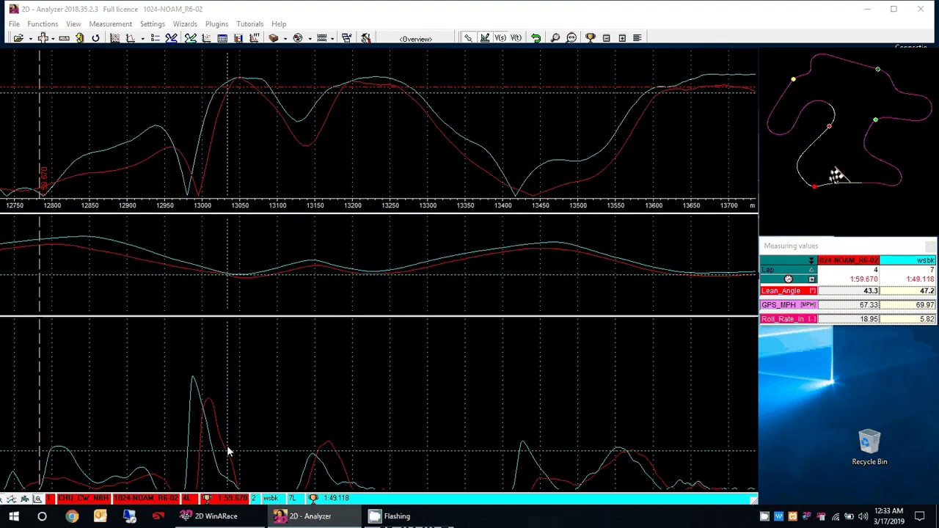
left_click(211, 446)
left_click(193, 447)
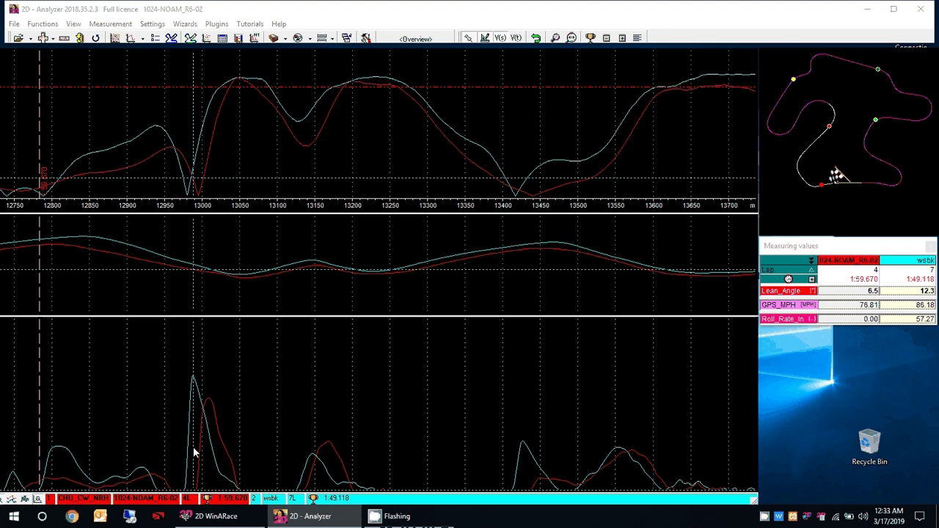
Compare readings at the red lap's roll-rate peak against the cyan peak
left_click(199, 451)
left_click(209, 456)
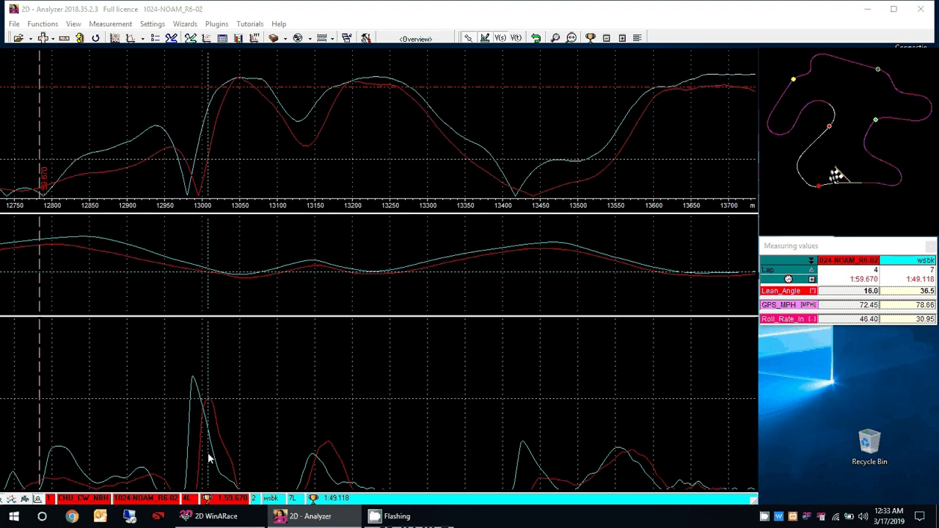
left_click(211, 459)
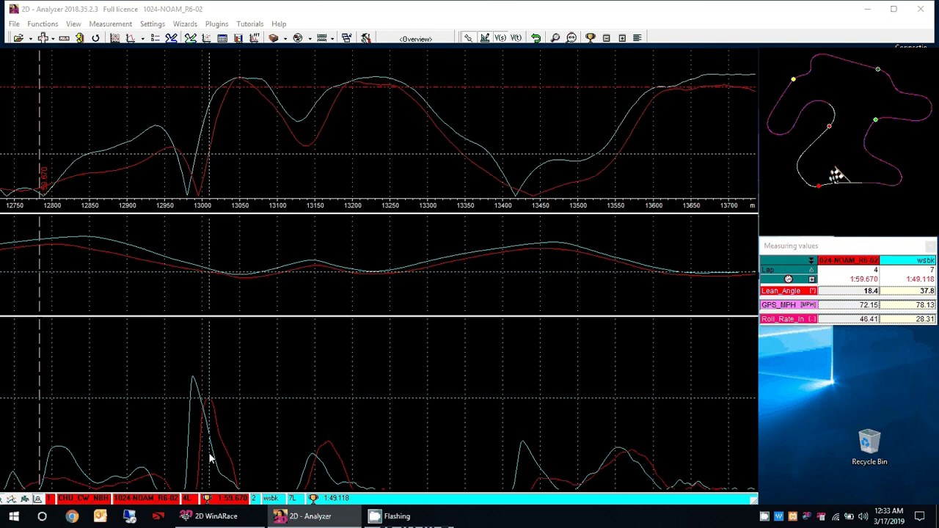
left_click(194, 453)
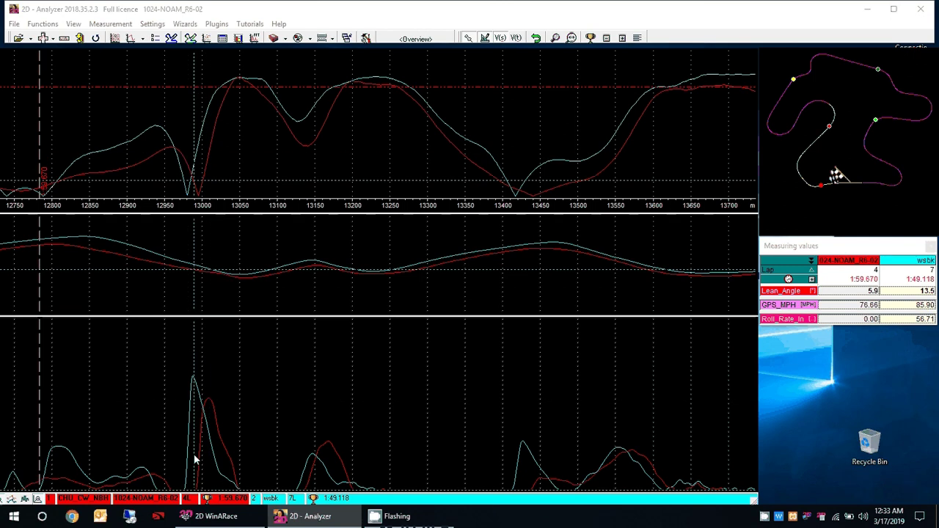
left_click(206, 461)
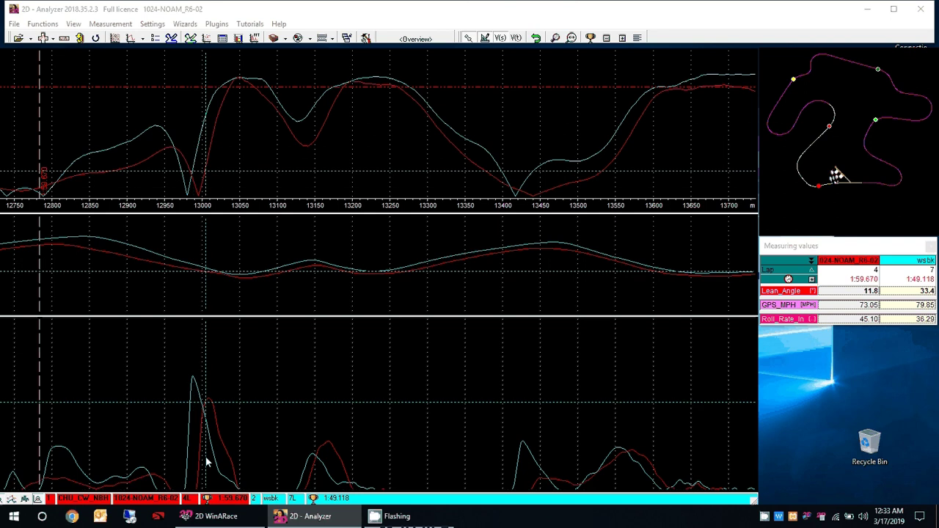
left_click(196, 463)
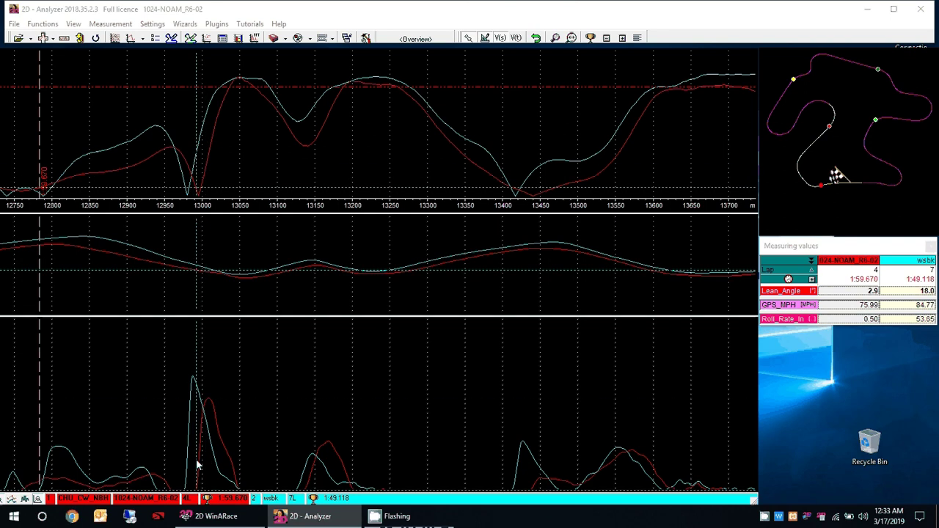
left_click(194, 464)
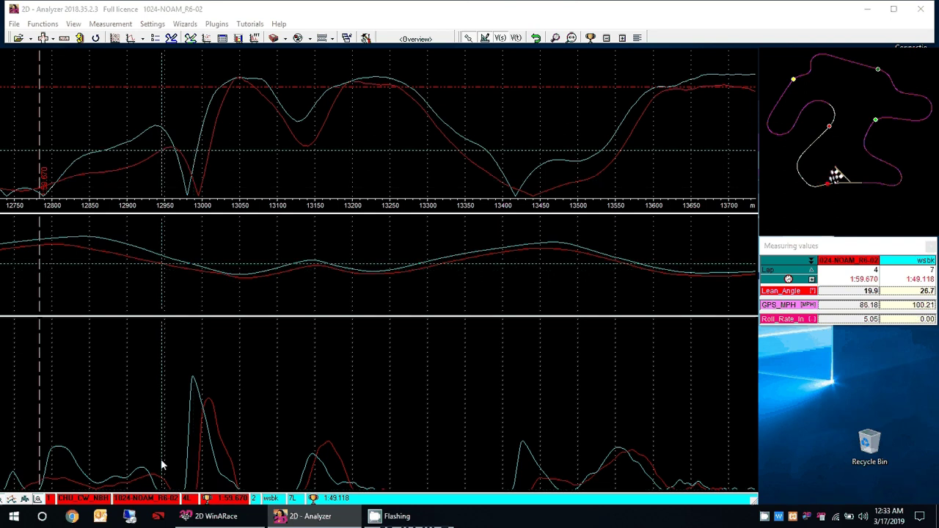
Fix a measuring marker just before the roll-in, reading 79.28 MPH and 0.00 deg/s
left_click(187, 464)
left_click(198, 464)
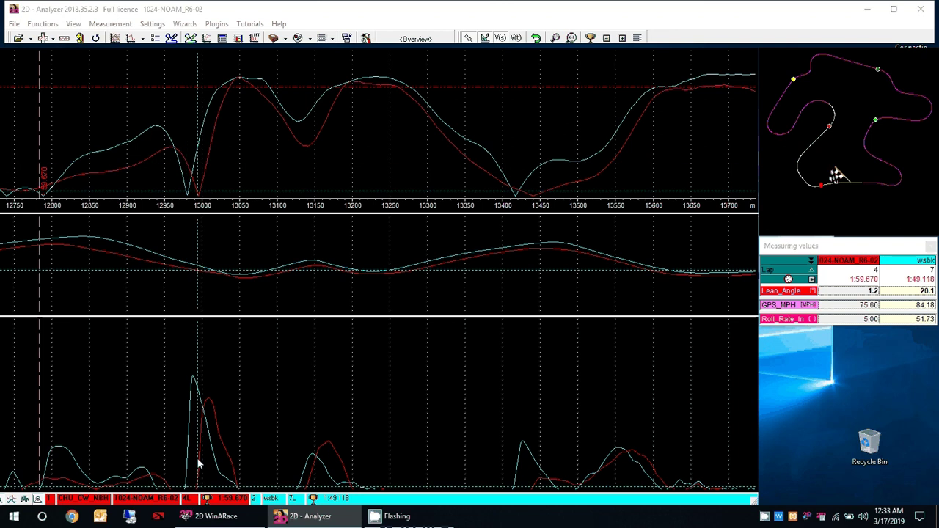
left_click(188, 463)
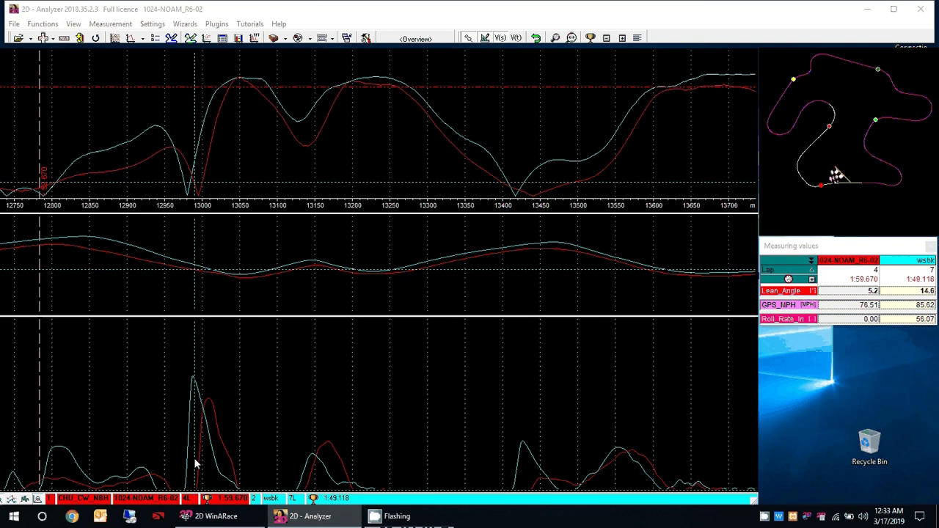
left_click(191, 461)
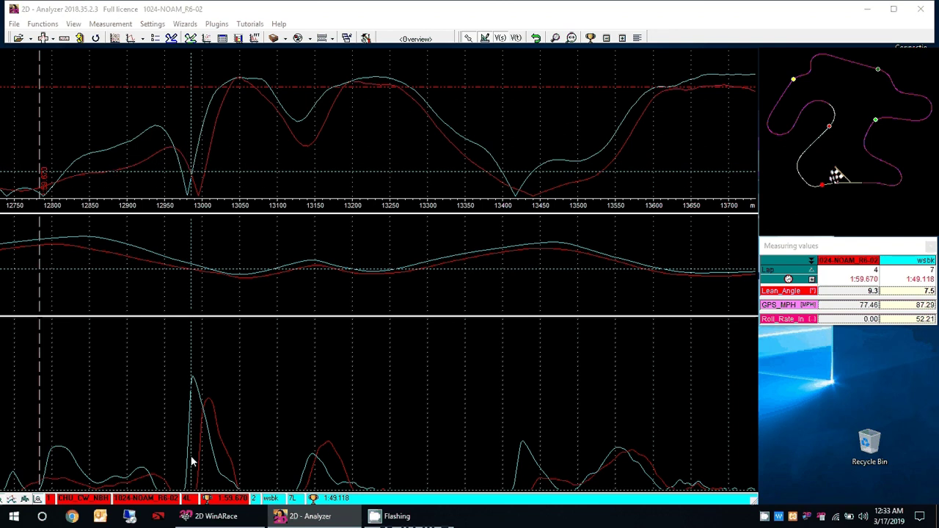
left_click(184, 415)
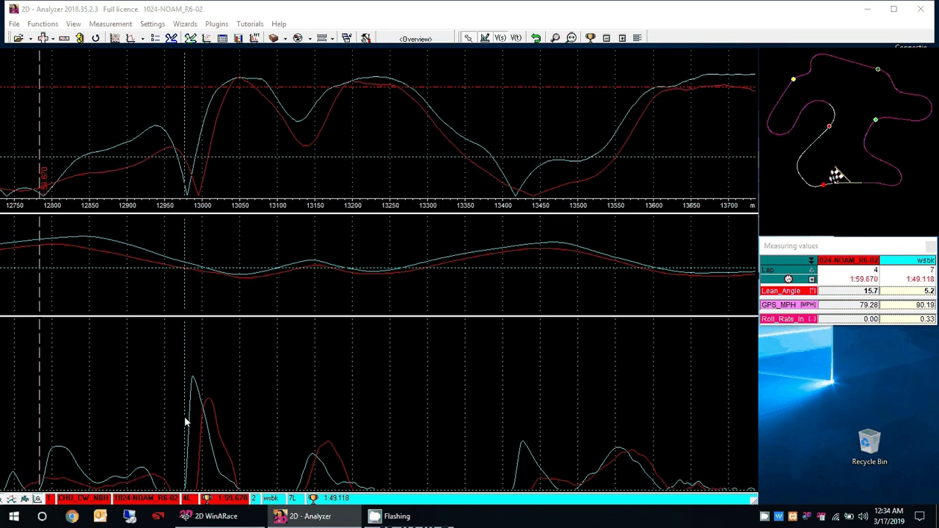
left_click(184, 416)
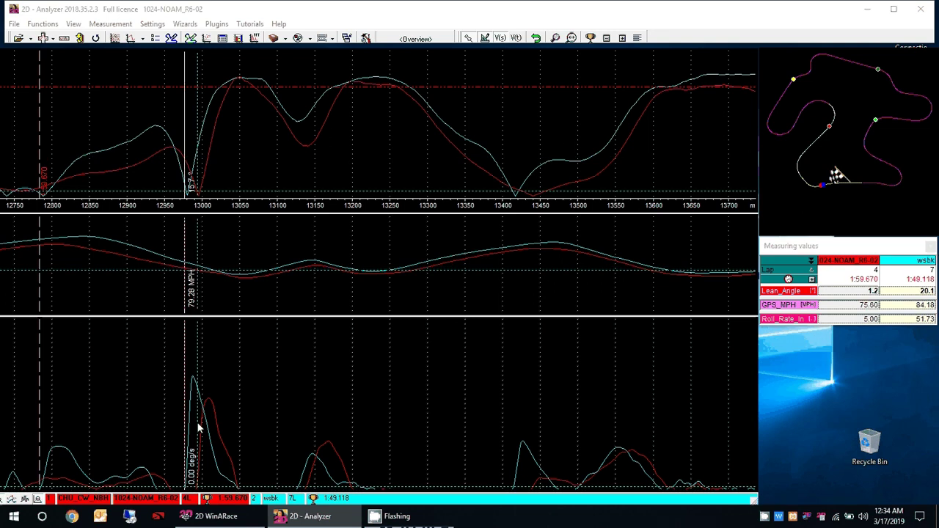
Add a second marker about 17 m later to show the Lean Angle delta (dt, ds, d, min, max)
left_click(197, 421)
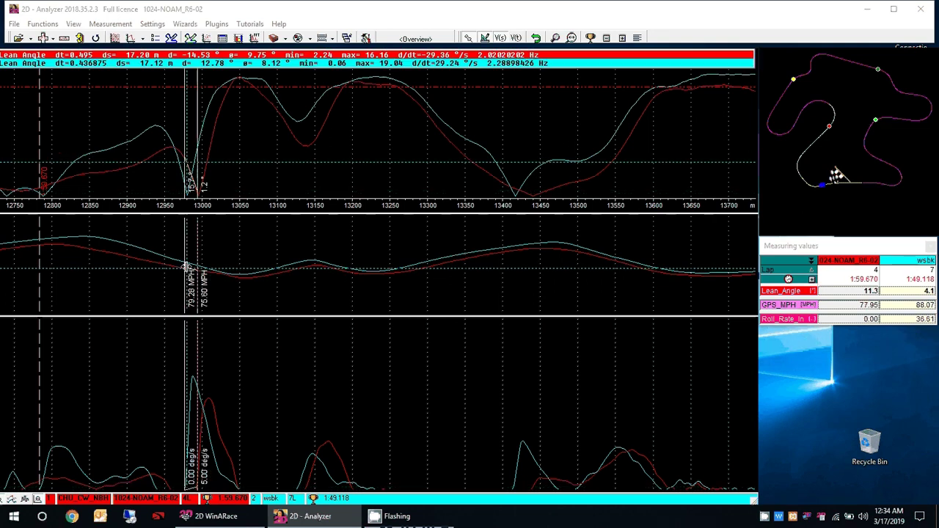
Clear the delta measurement and read values near 13150 m: lean 21.6 vs 35.6
left_click(184, 339)
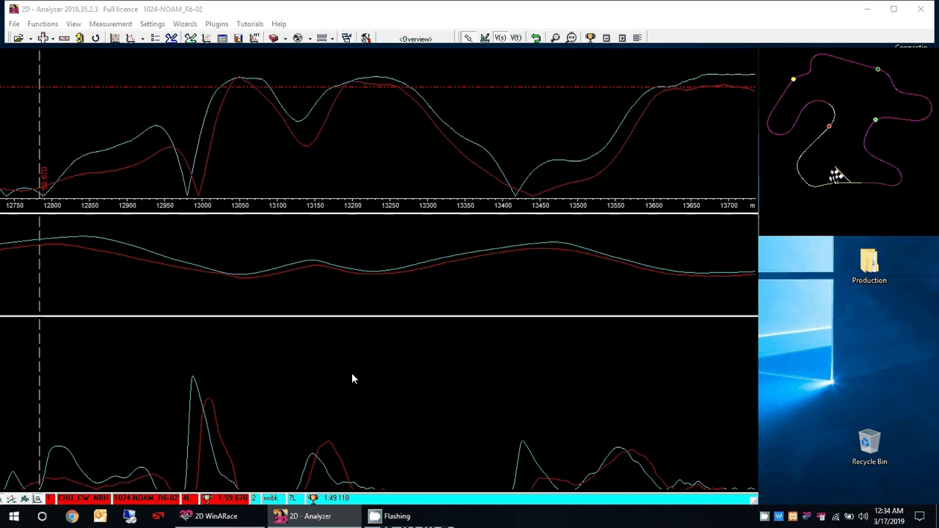
left_click(325, 383)
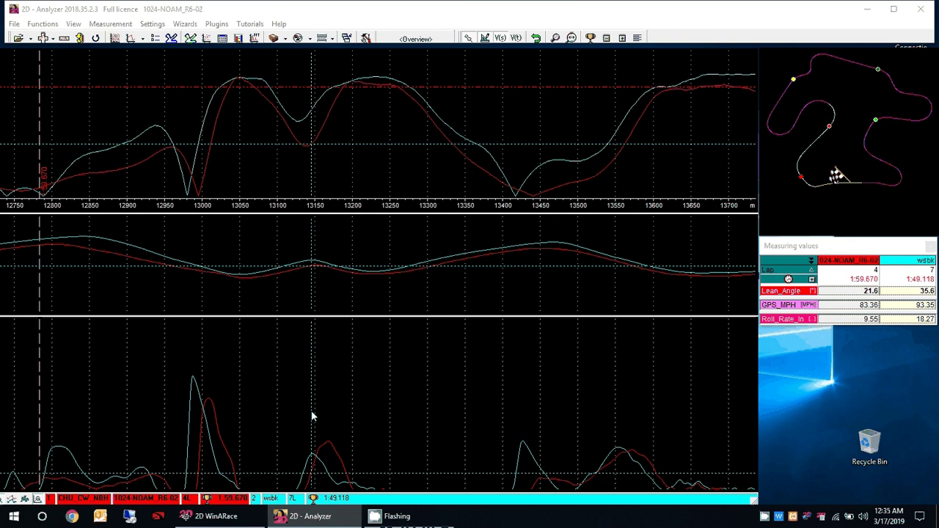
Pan the graphs to 13400–14350 m and measure both laps at the 14000 m roll-rate peak
left_click(486, 394)
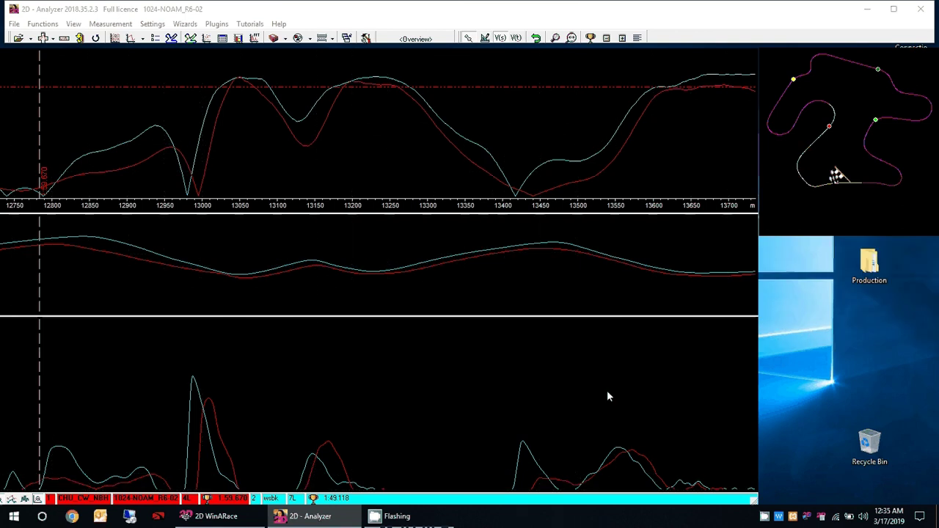
left_click_drag(606, 396, 213, 363)
left_click(432, 398)
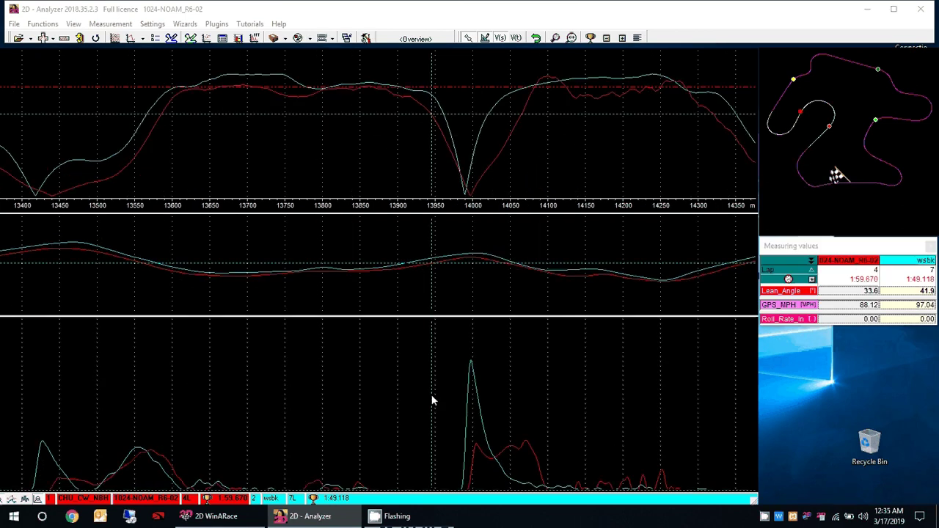
left_click(470, 404)
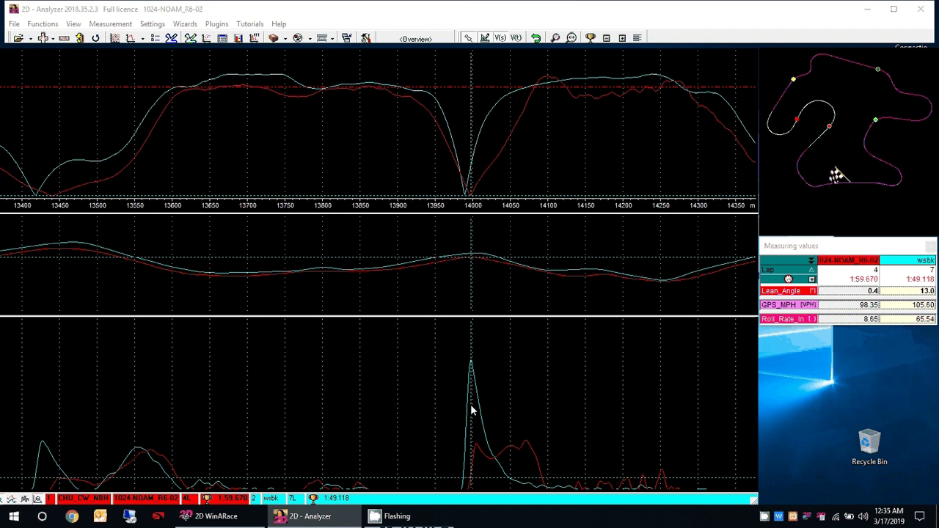
left_click(477, 407)
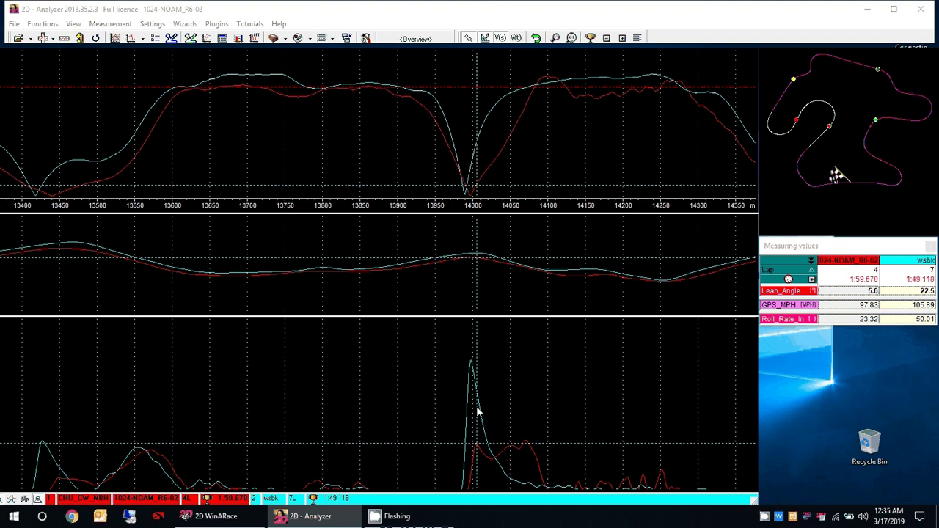
left_click(471, 413)
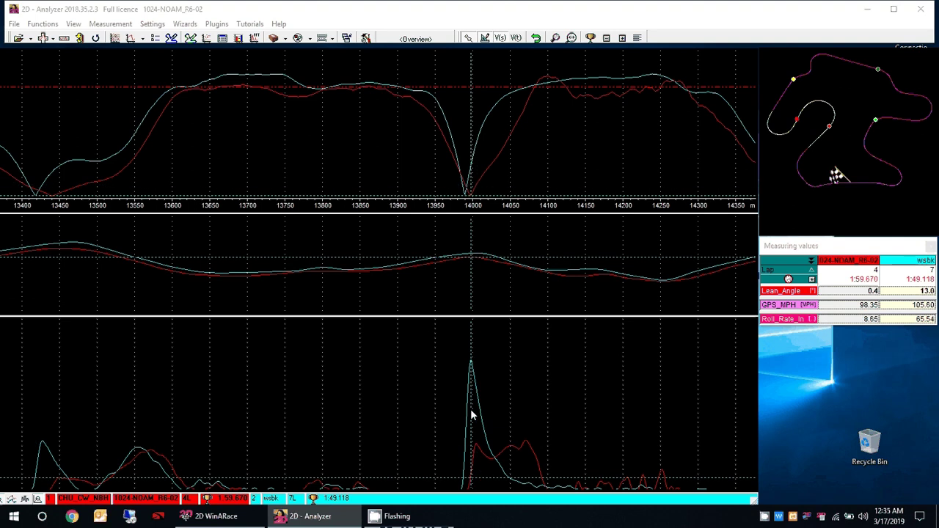
left_click(476, 416)
Compare readings where lean reaches 35–38°, then return to the corner minimum near 13990 m
left_click(476, 415)
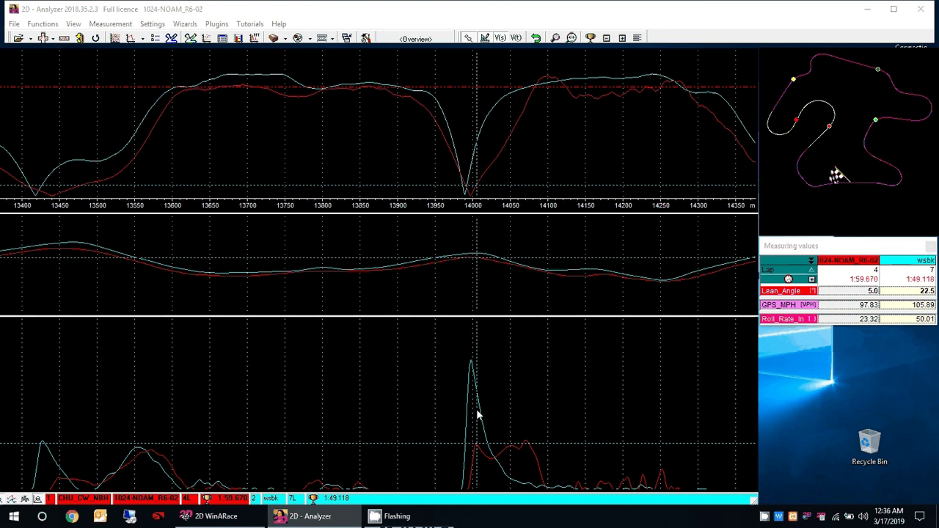
left_click(482, 419)
left_click(504, 418)
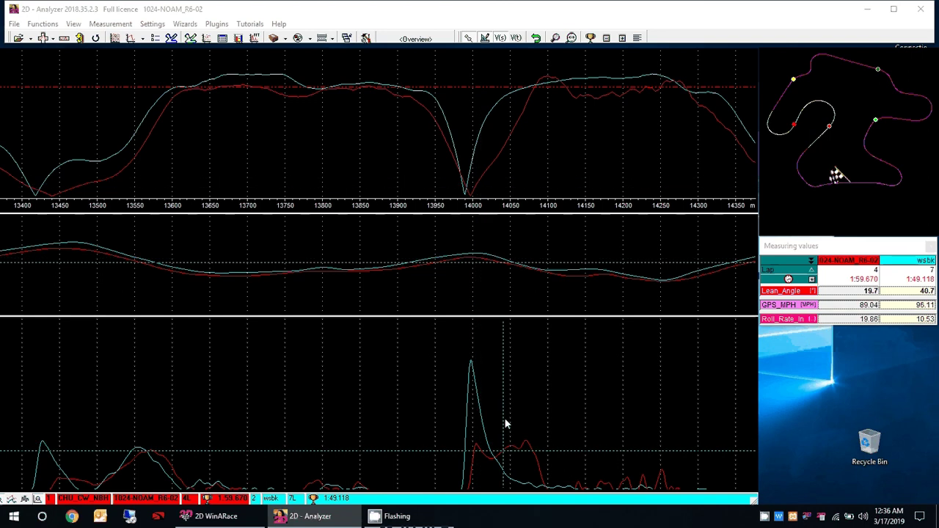
left_click(526, 423)
left_click(473, 414)
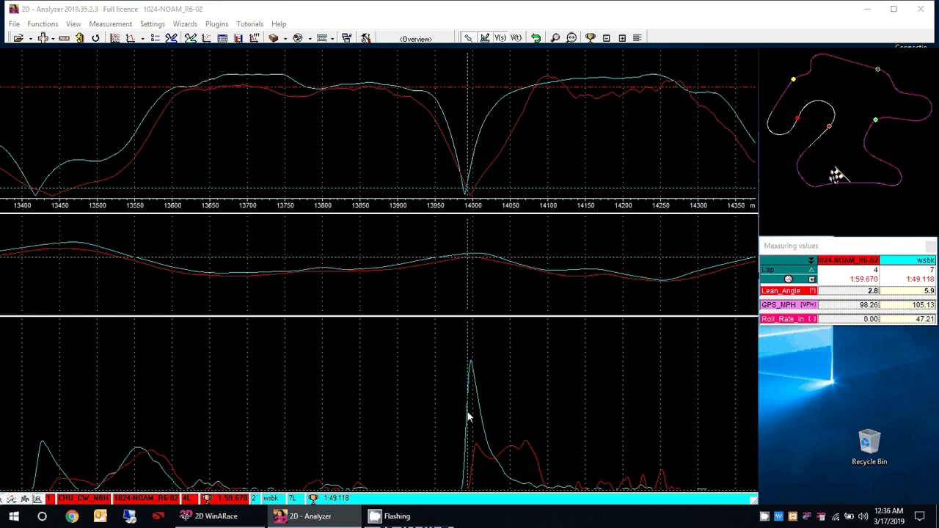
left_click(474, 414)
left_click(476, 415)
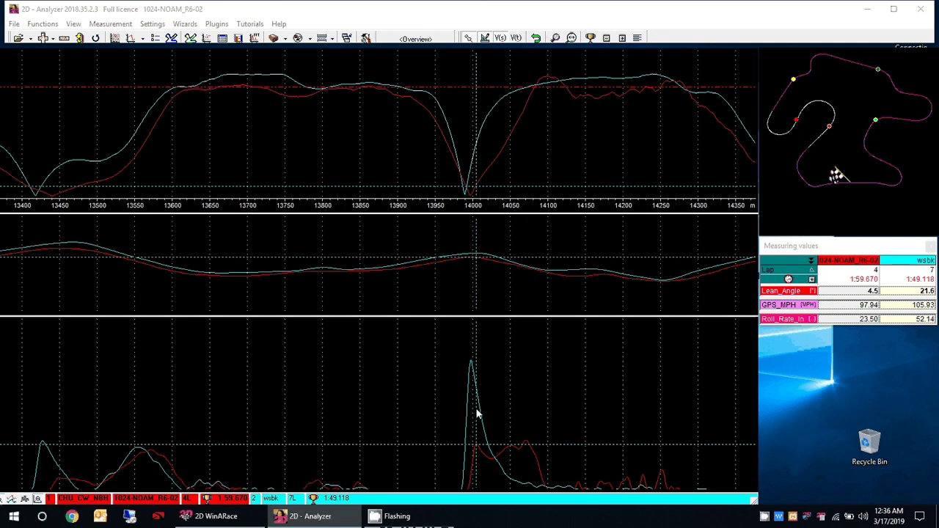
left_click(481, 414)
left_click(523, 414)
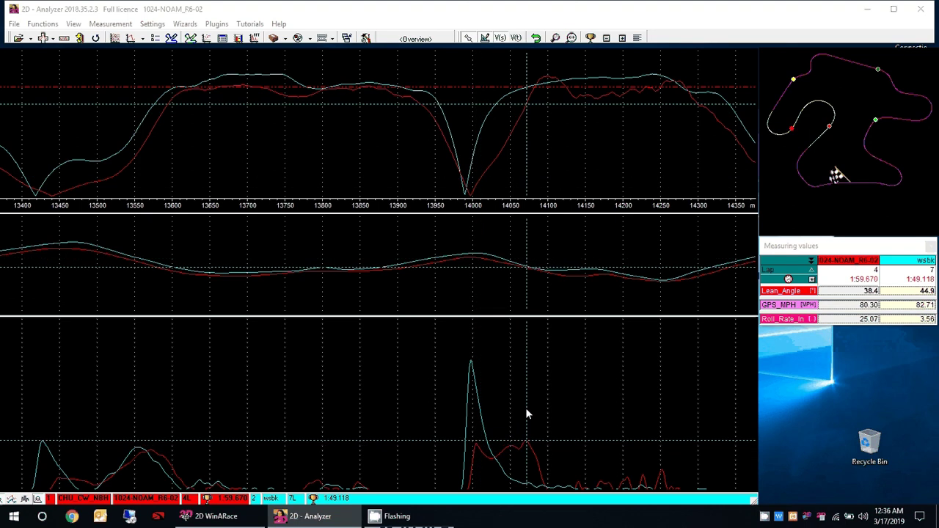
left_click(473, 416)
left_click(471, 416)
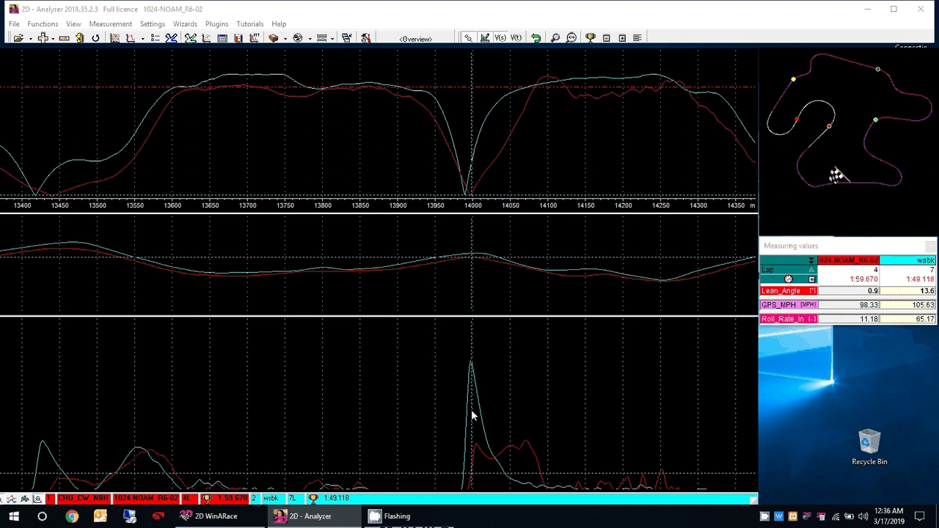
Advance the graphs to 14250–15200 m and measure at the roll-rate peak near 14700 m
key("Escape")
scroll(577, 397, "down", 5)
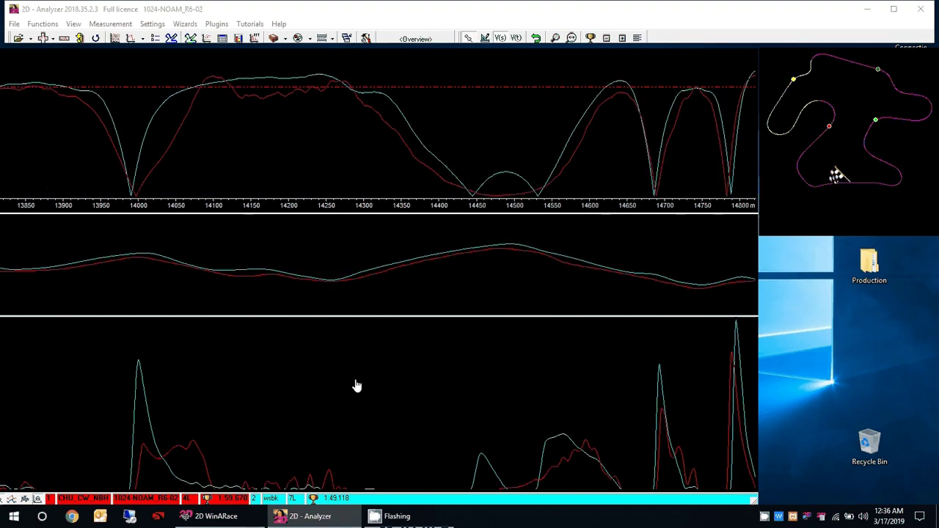
left_click(301, 390)
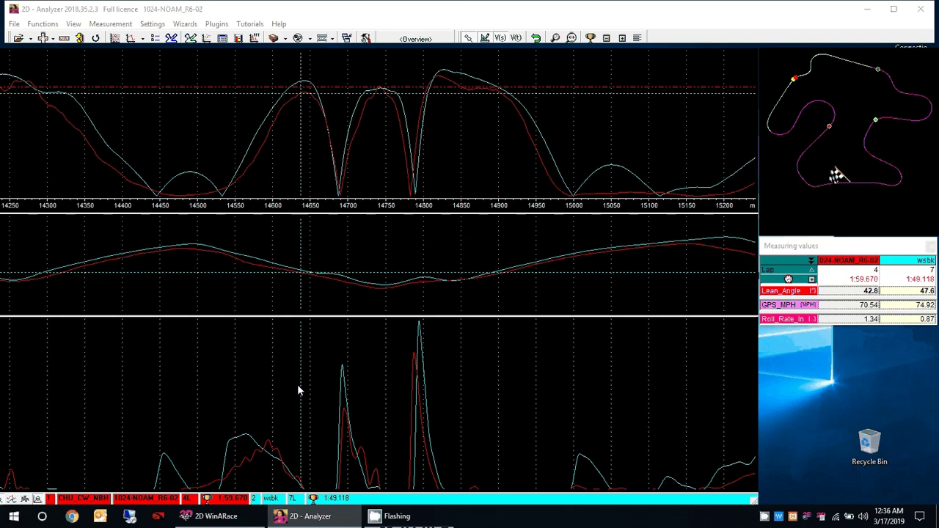
left_click_drag(297, 387, 246, 406)
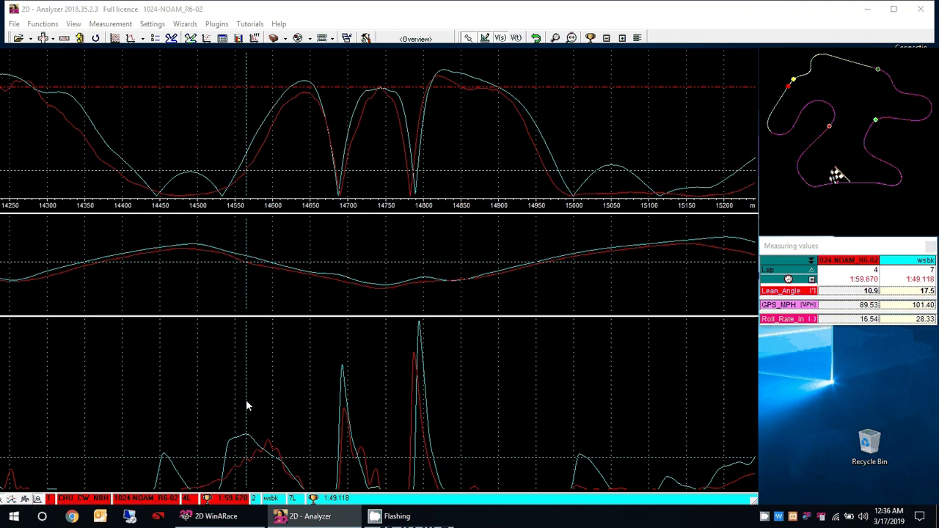
left_click_drag(246, 405, 343, 406)
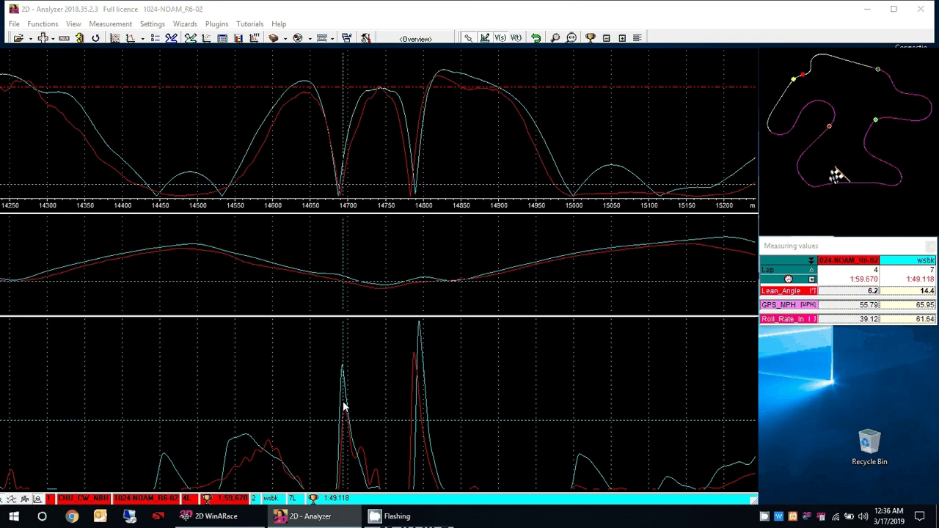
left_click_drag(344, 404, 344, 408)
Move the measurement onto the roll-rate peak near 14800 m and fine-tune it
left_click_drag(344, 408, 415, 408)
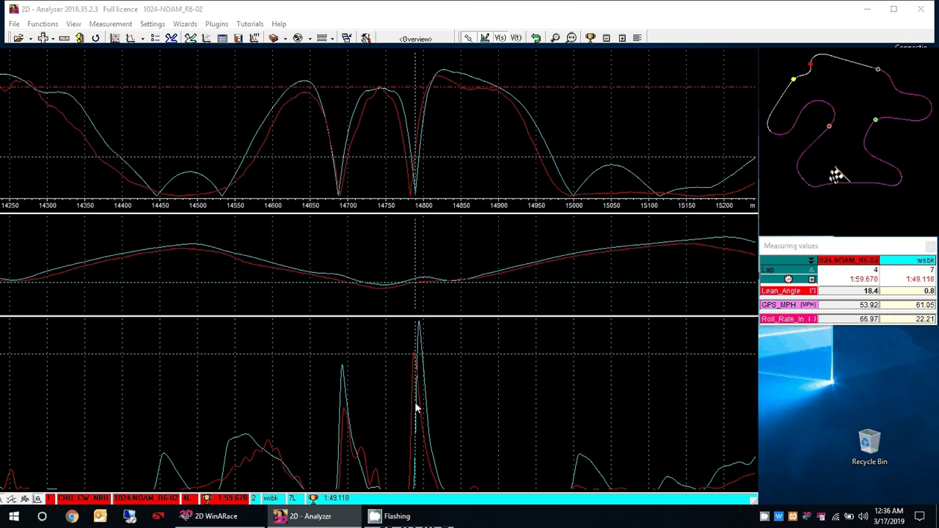
left_click_drag(415, 408, 419, 410)
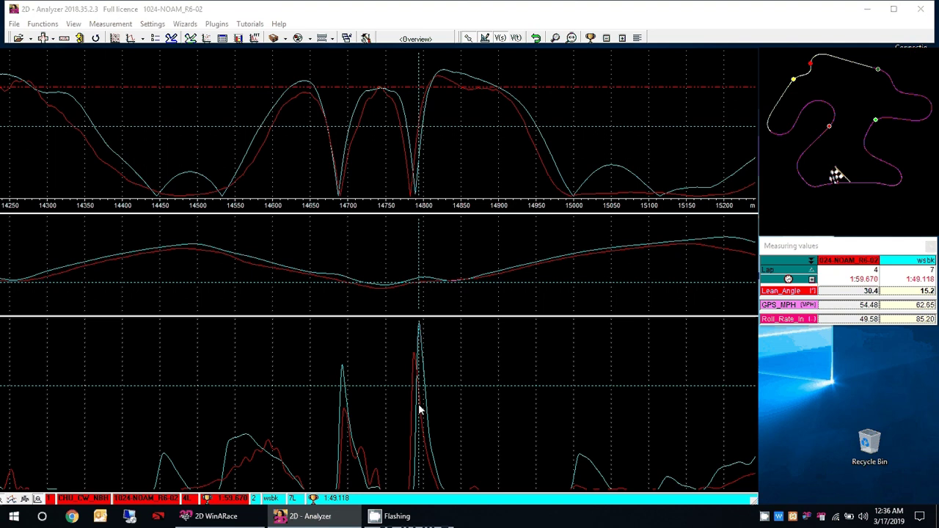
left_click_drag(418, 405, 415, 406)
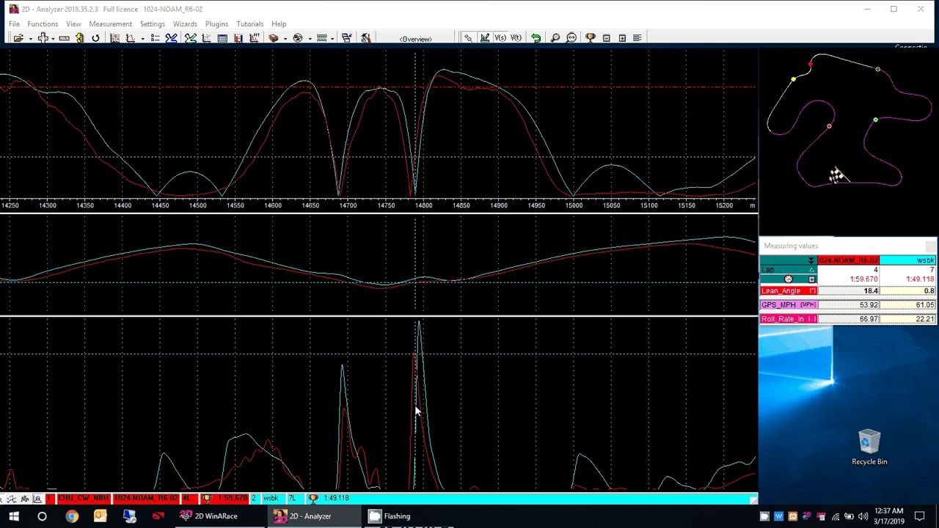
left_click_drag(415, 405, 414, 404)
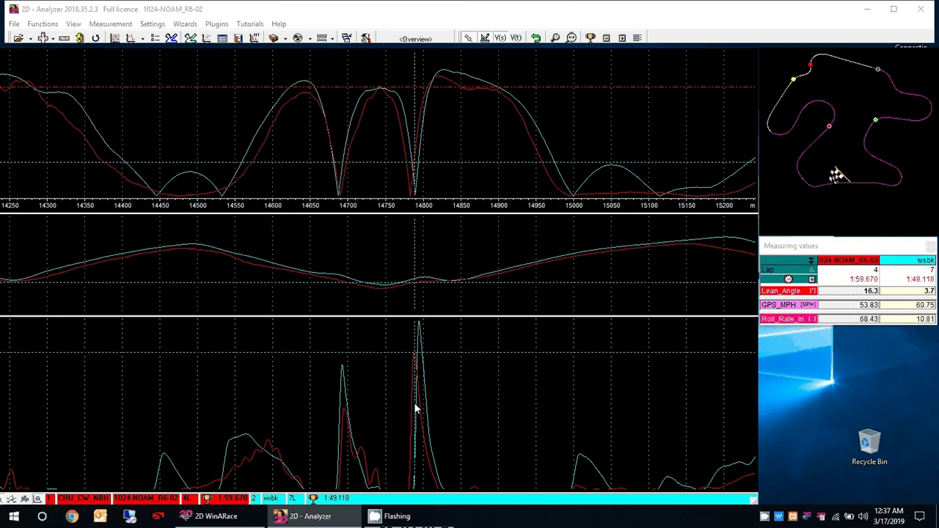
left_click_drag(414, 408, 419, 406)
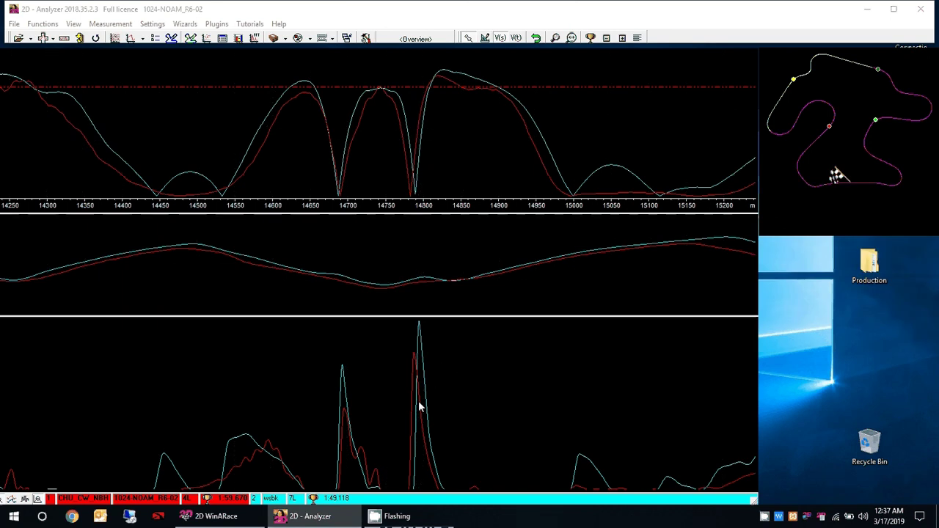
scroll(374, 430, "down", 3)
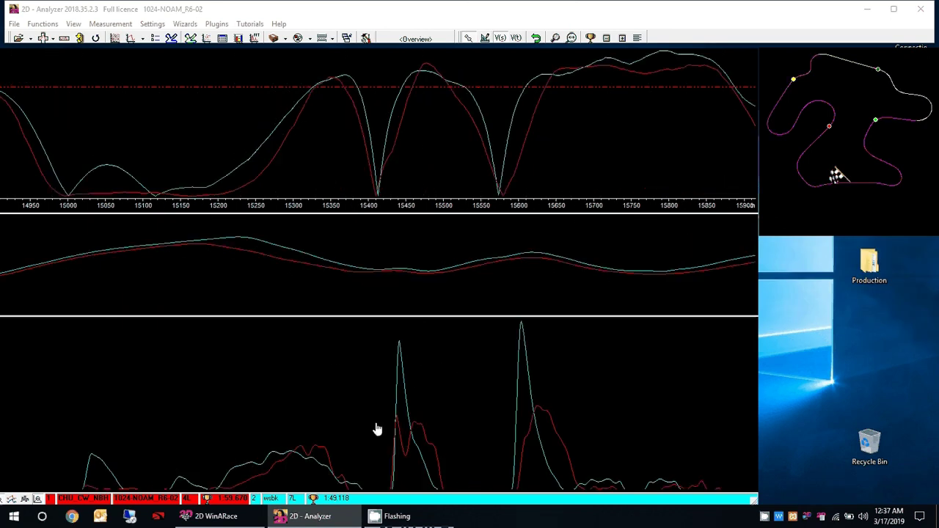
Measure both laps at the 15400 m corner and the 15580–15600 m corner exit, then close the readout
left_click_drag(359, 428, 358, 426)
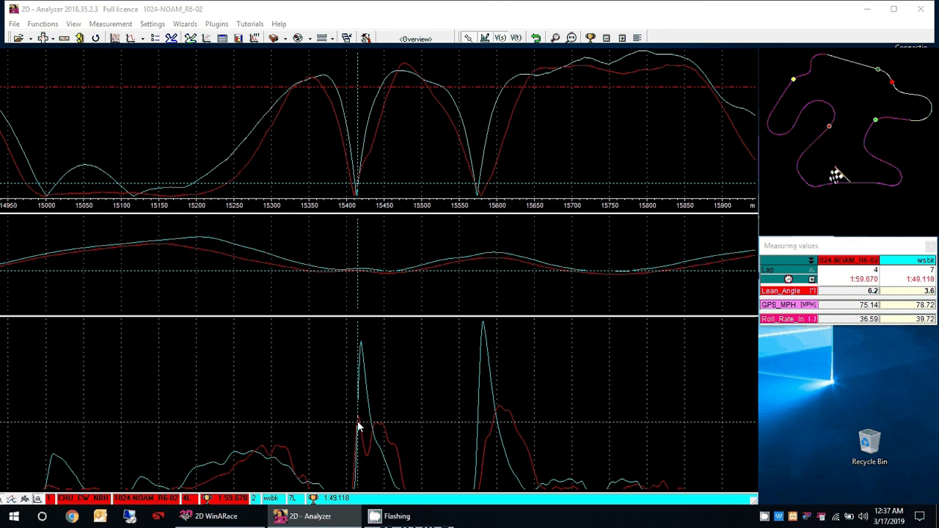
left_click_drag(358, 426, 362, 429)
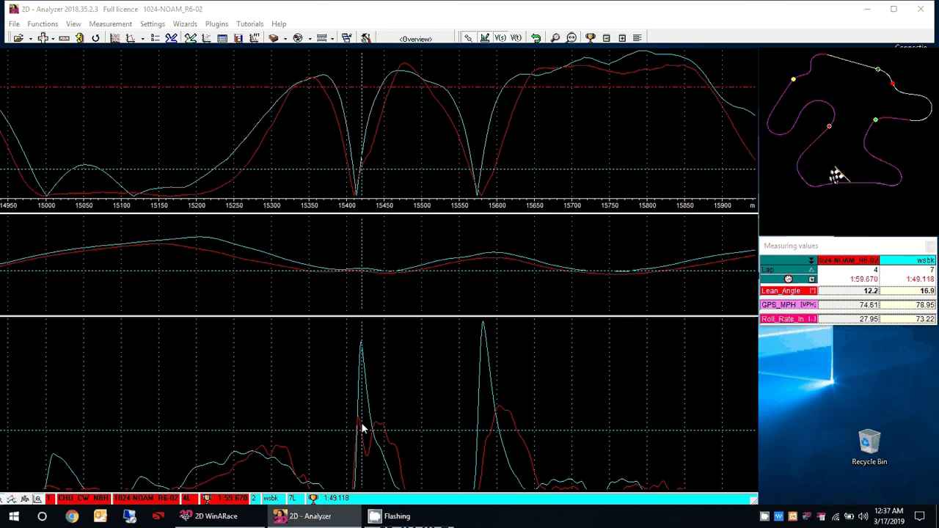
left_click_drag(362, 429, 359, 431)
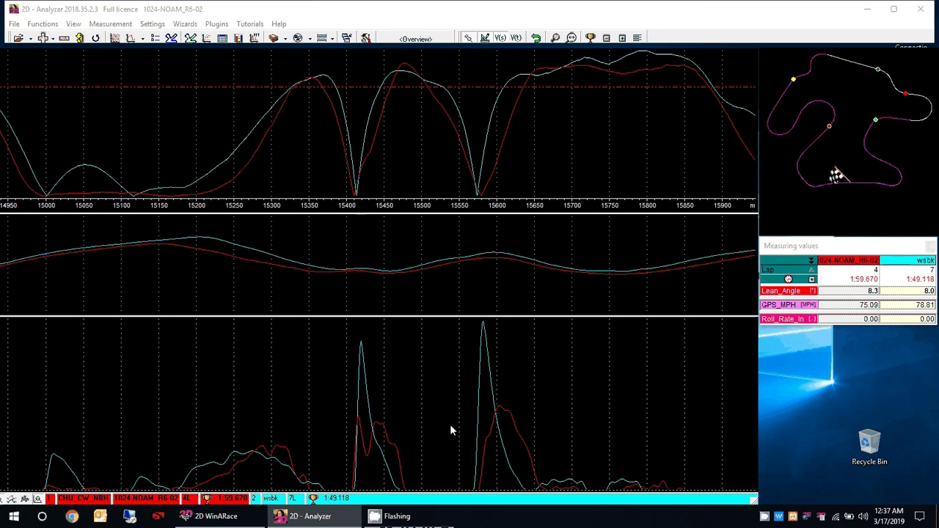
left_click(498, 430)
left_click(482, 427)
left_click(497, 429)
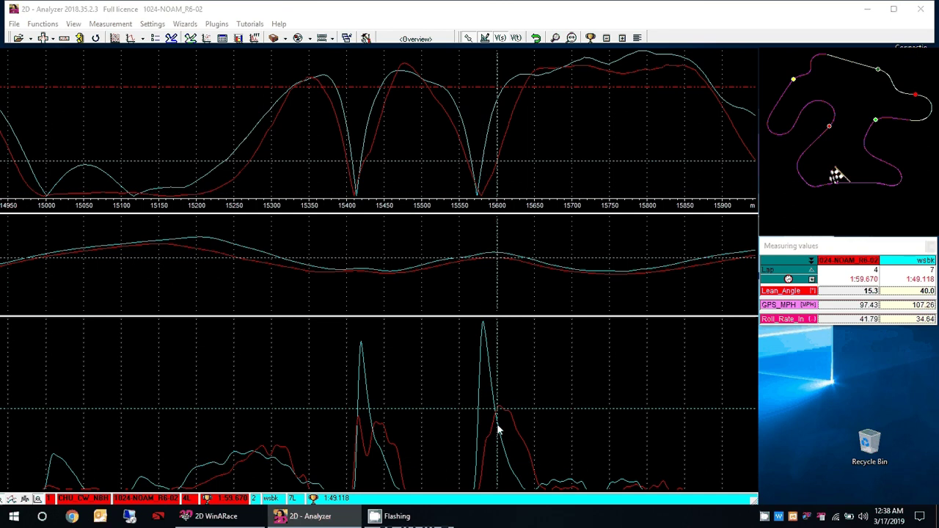
key("Escape")
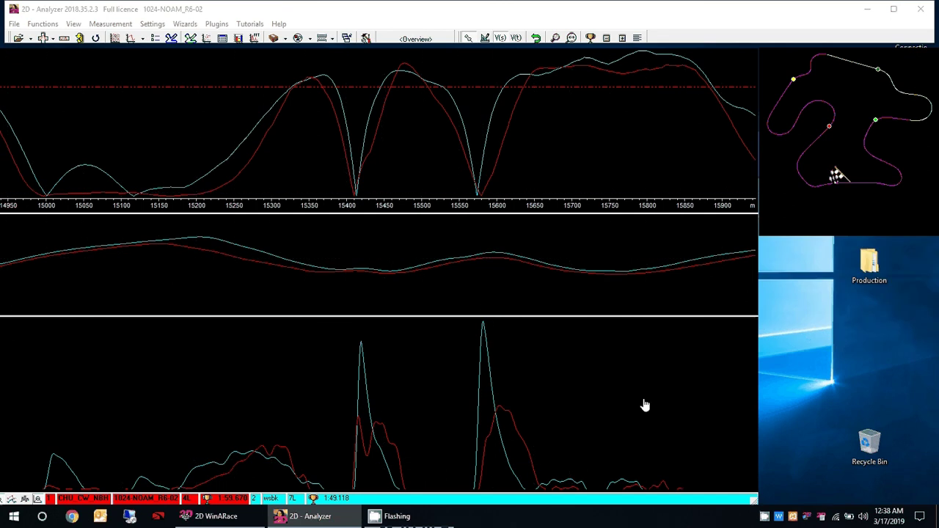
Pan forward and measure both laps at the 16000 m corner minimum, then close the readout
left_click_drag(644, 405, 398, 377)
left_click(324, 404)
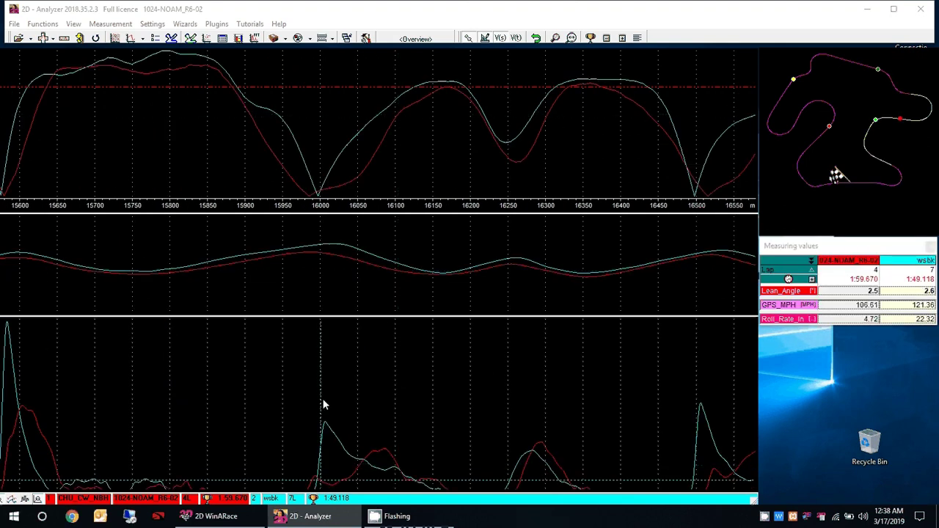
left_click(320, 402)
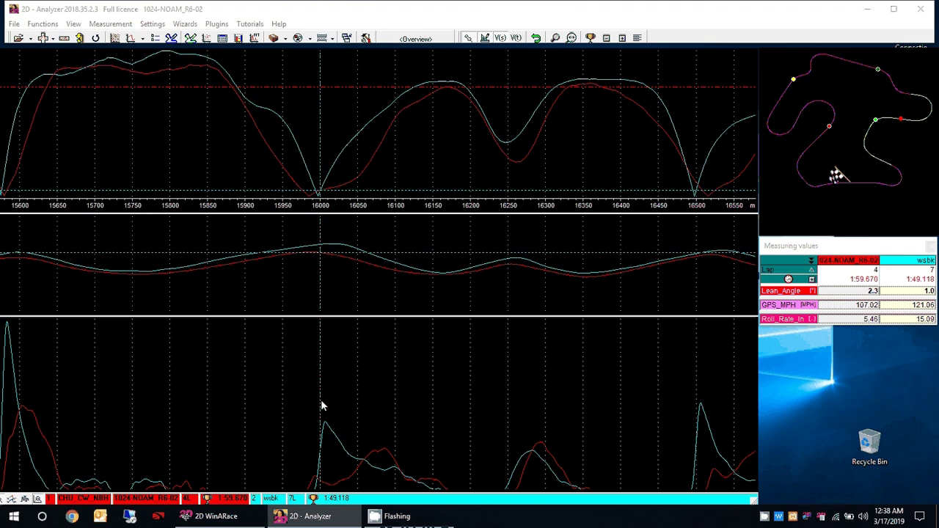
left_click(324, 402)
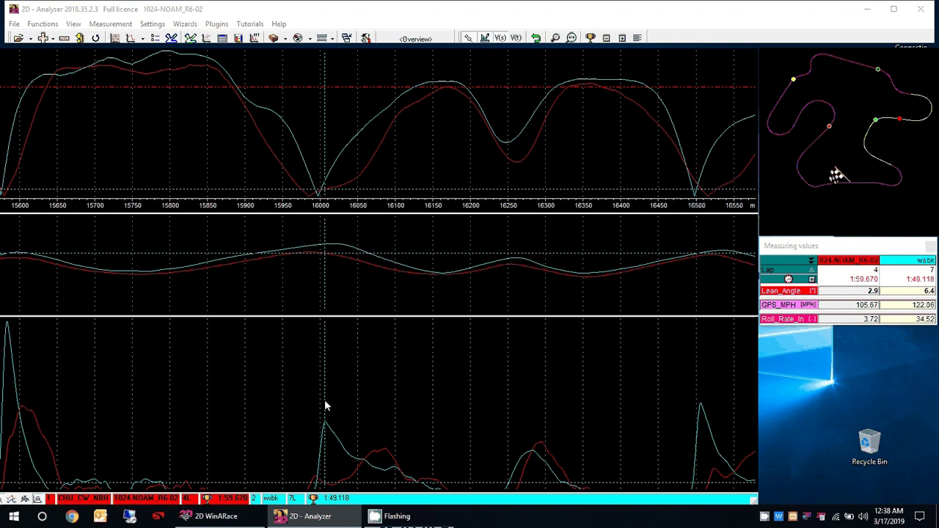
left_click(317, 482)
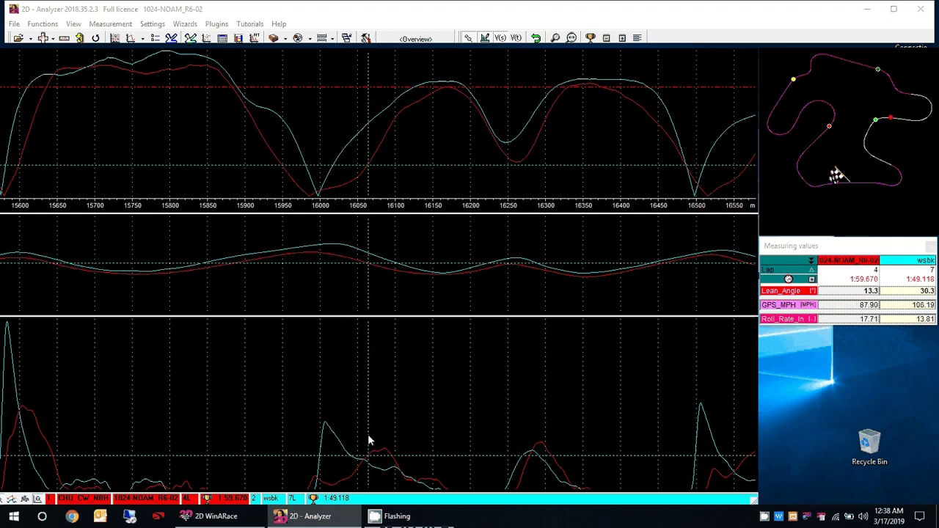
left_click(669, 444)
Read both laps near 16500 m on 15850–16800 m: lean 46.3 vs 49.6, speed 86.90 vs 98.41 mph
left_click_drag(649, 449, 457, 435)
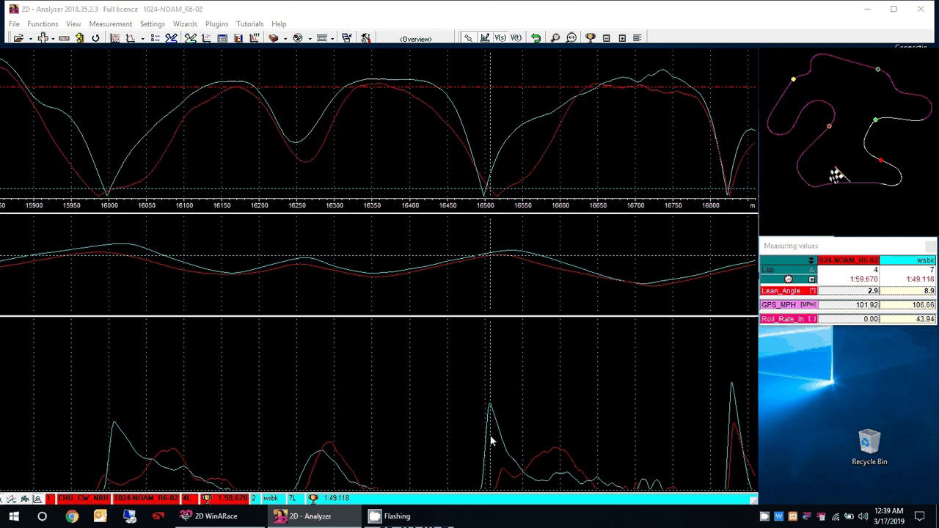
left_click_drag(491, 441, 509, 253)
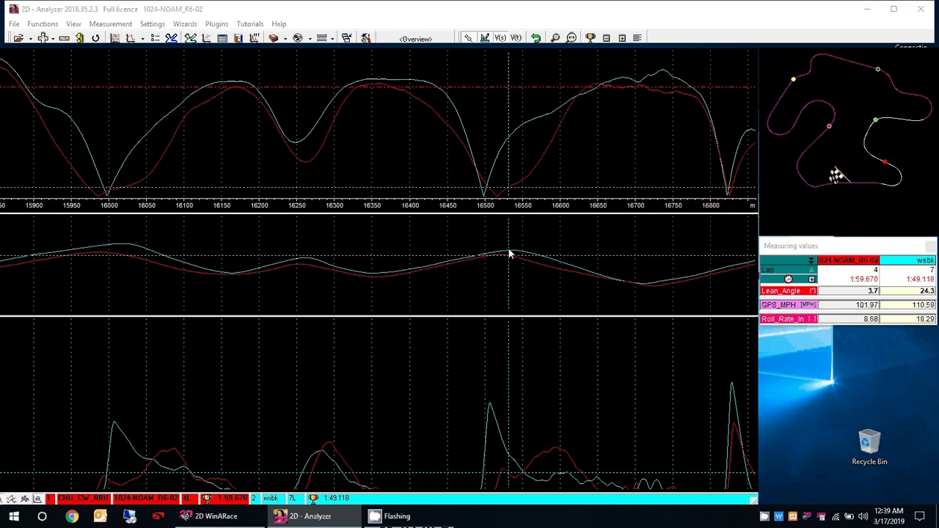
mouse_move(511, 253)
left_mouse_down()
mouse_move(497, 255)
mouse_move(516, 254)
left_mouse_up()
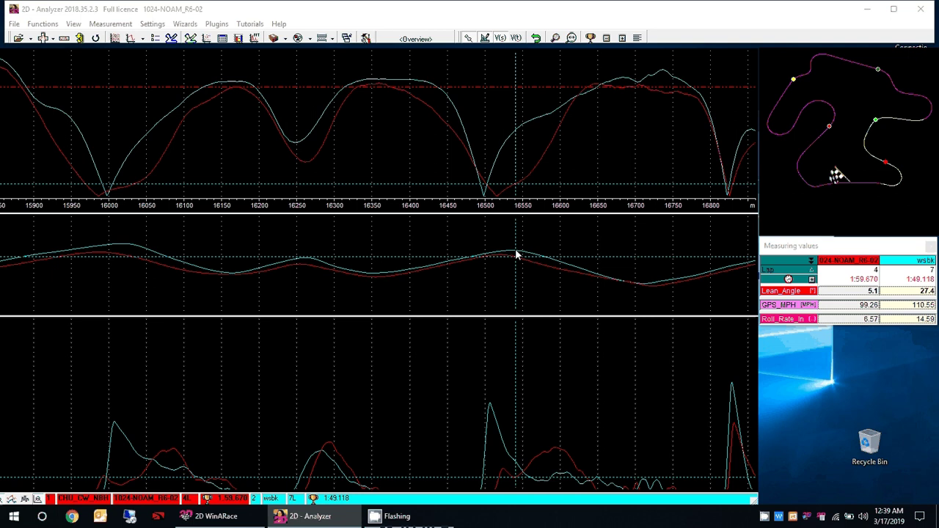
mouse_move(515, 254)
left_mouse_down()
mouse_move(490, 254)
mouse_move(613, 262)
mouse_move(579, 272)
mouse_move(404, 59)
mouse_move(107, 87)
left_mouse_up()
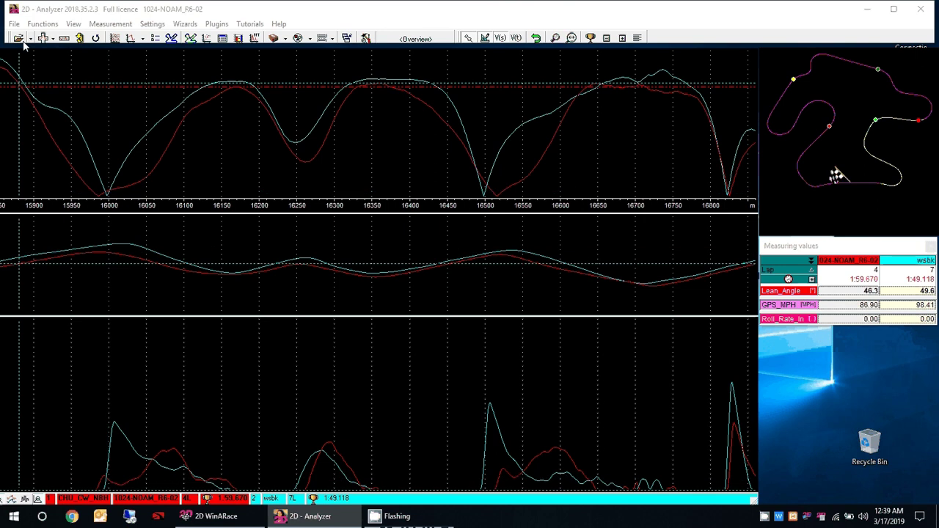
Widen the view to 13000–16800 m, read values further along, then hide the measurement cursor
left_click(190, 425)
right_click(218, 499)
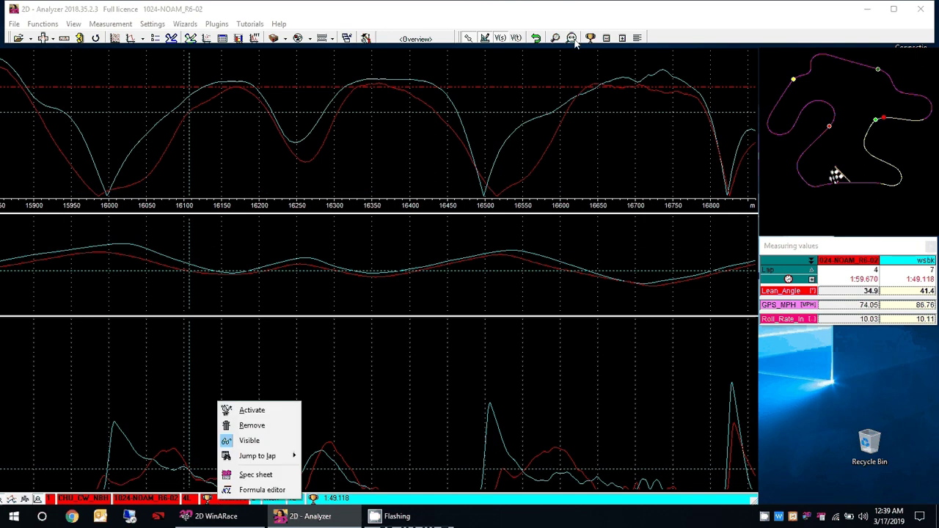
left_click(453, 221)
scroll(454, 220, "down", 3)
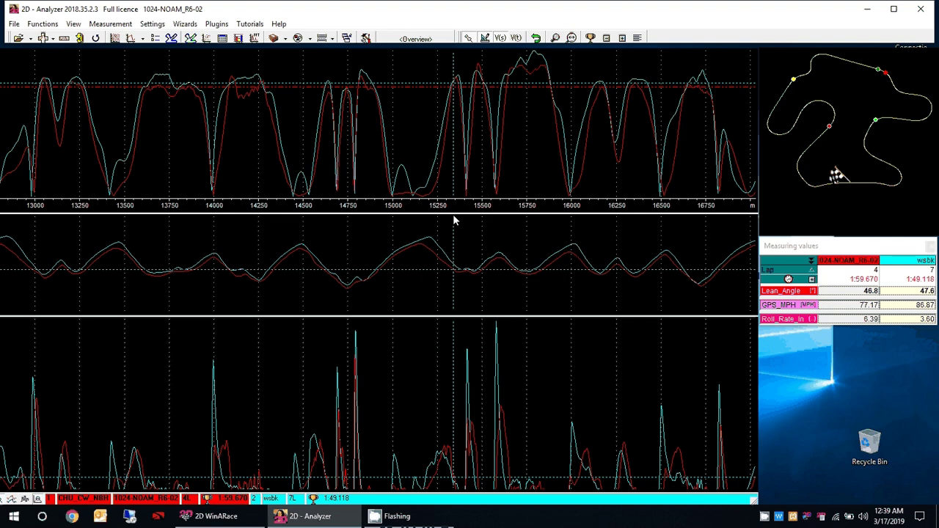
left_click(496, 330)
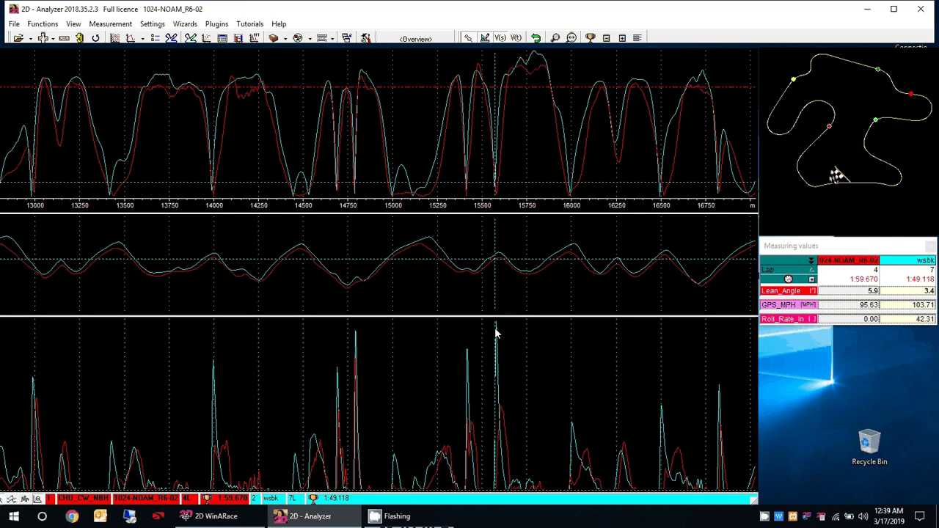
key("Escape")
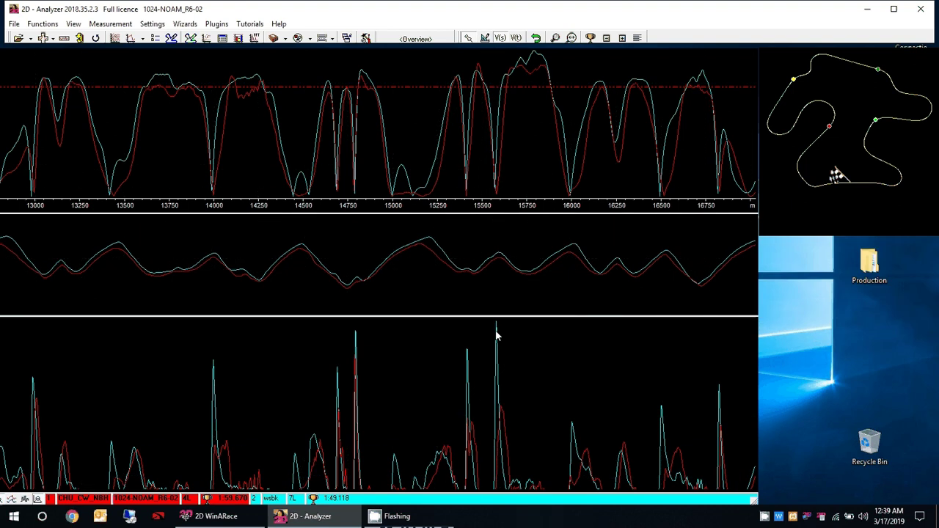
Zoom into 14775–15975 m and read lean 1.4 vs 0.2, speed 119.34 vs 124.19 mph
scroll(496, 322, "up", 2)
scroll(497, 306, "up", 1)
left_click(496, 290)
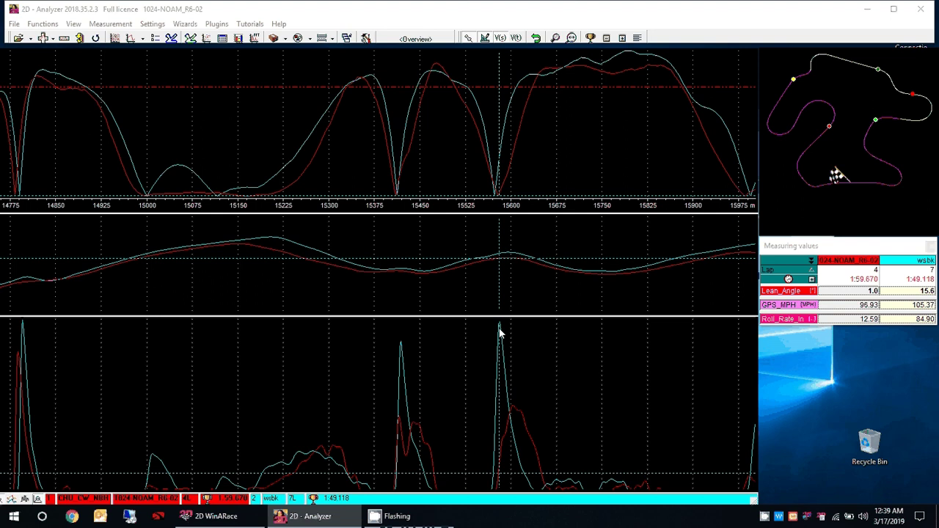
left_click(138, 334)
left_click(217, 345)
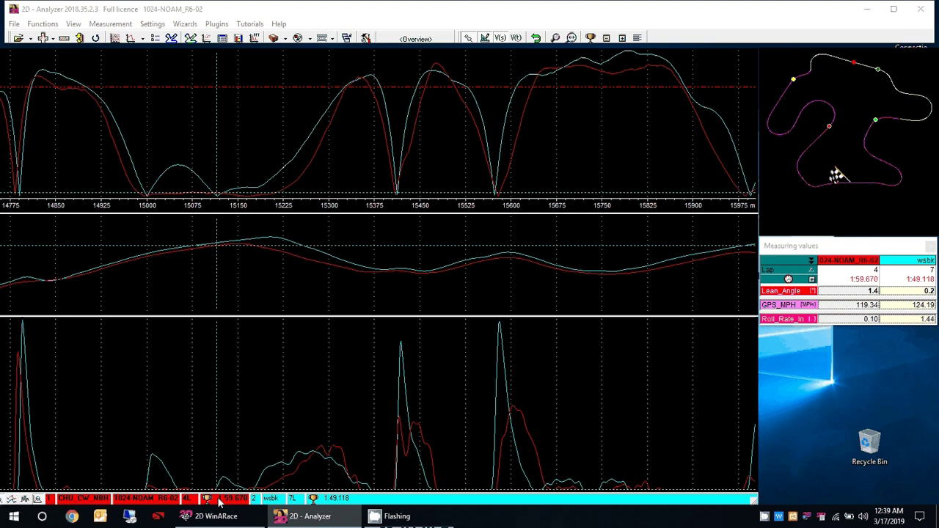
Remove the 1024-NOAM_R6-02 measurement, leaving only the CHU_CW_NBH wsbk lap
right_click(220, 498)
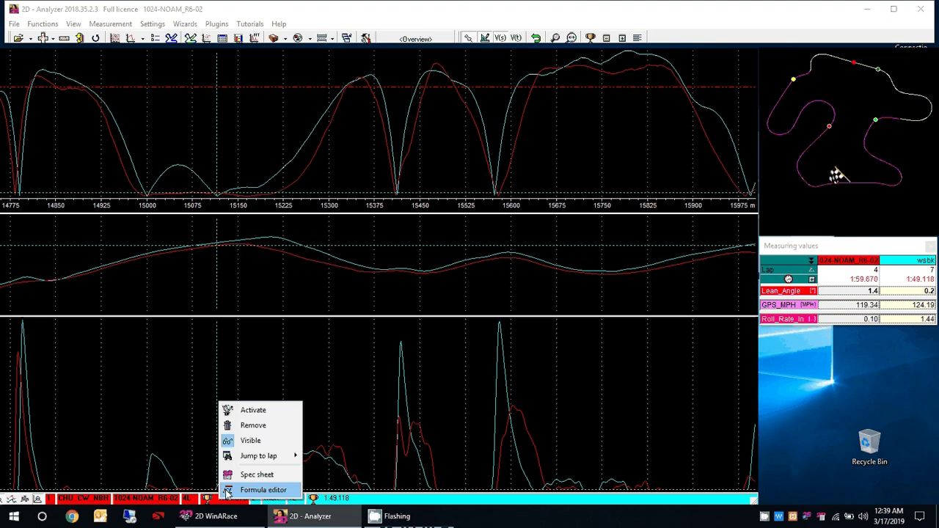
left_click(276, 430)
left_click(173, 176)
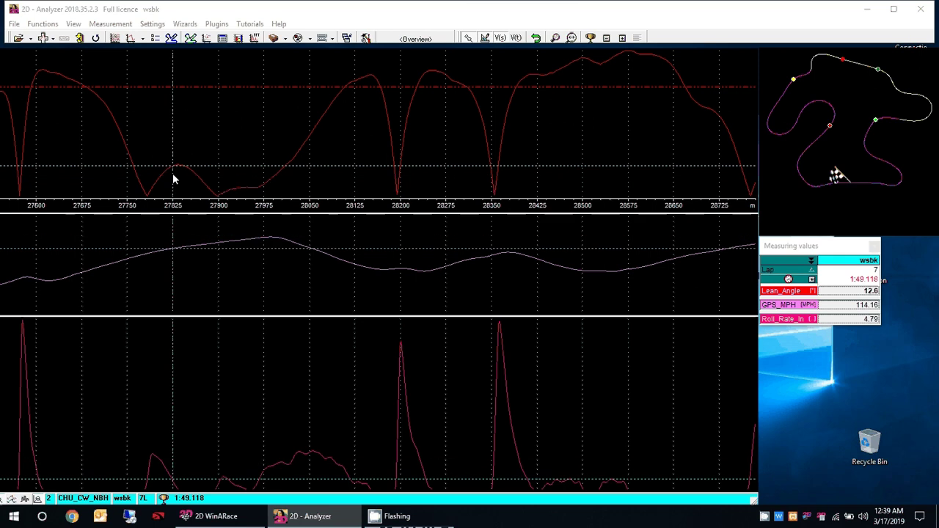
Load 2017-1QP-XV97-01 from the Malt folder and remove the CHU_CW_NBH wsbk lap
key("ctrl+o")
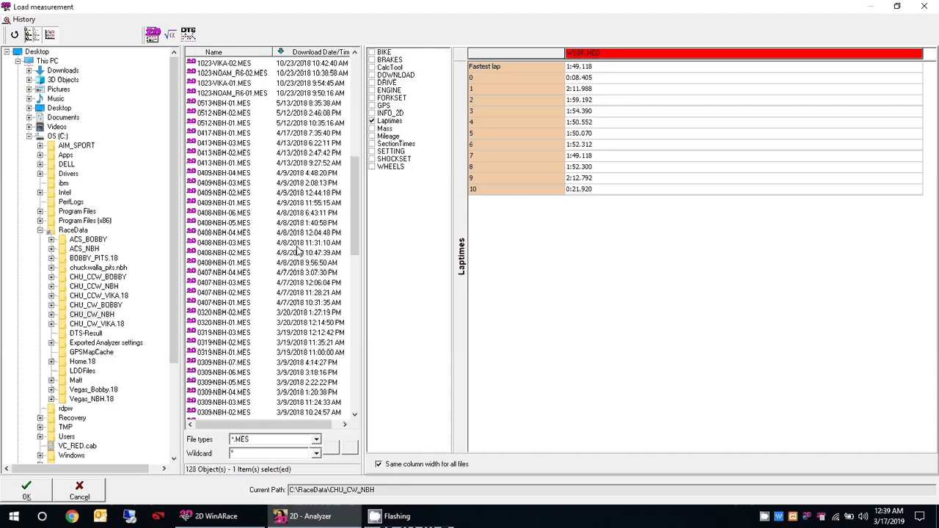
left_click(76, 380)
left_click(42, 495)
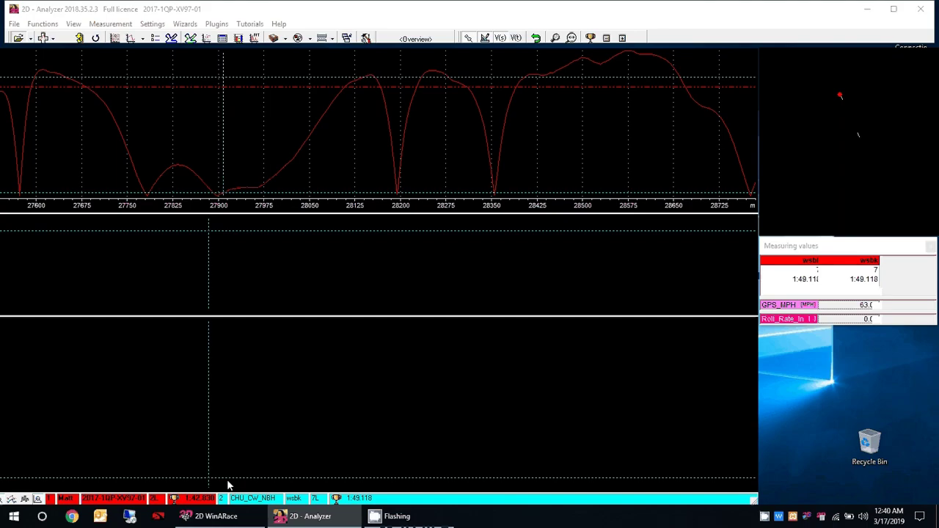
key("Return")
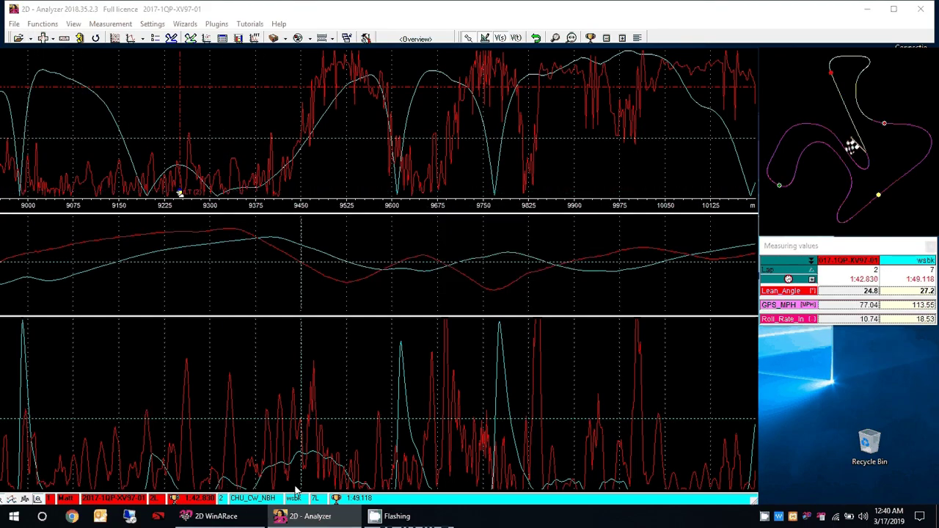
right_click(256, 498)
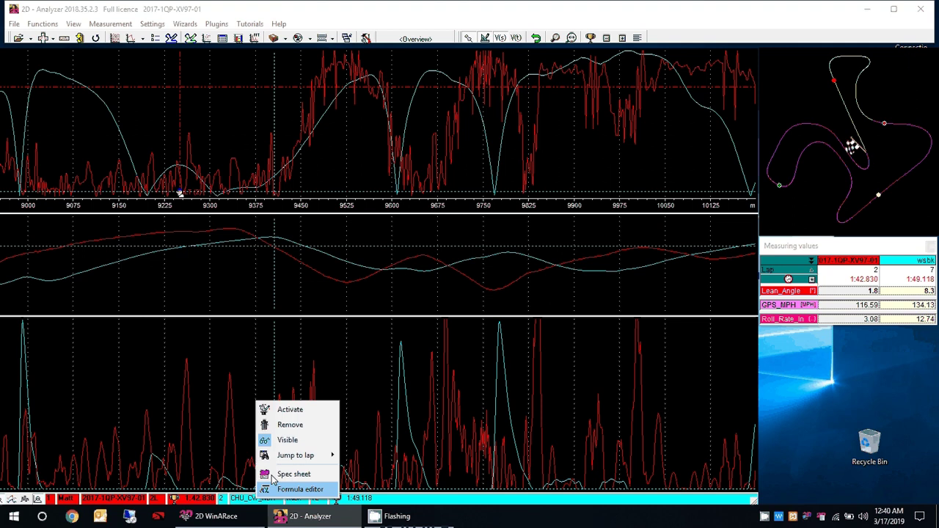
left_click(300, 426)
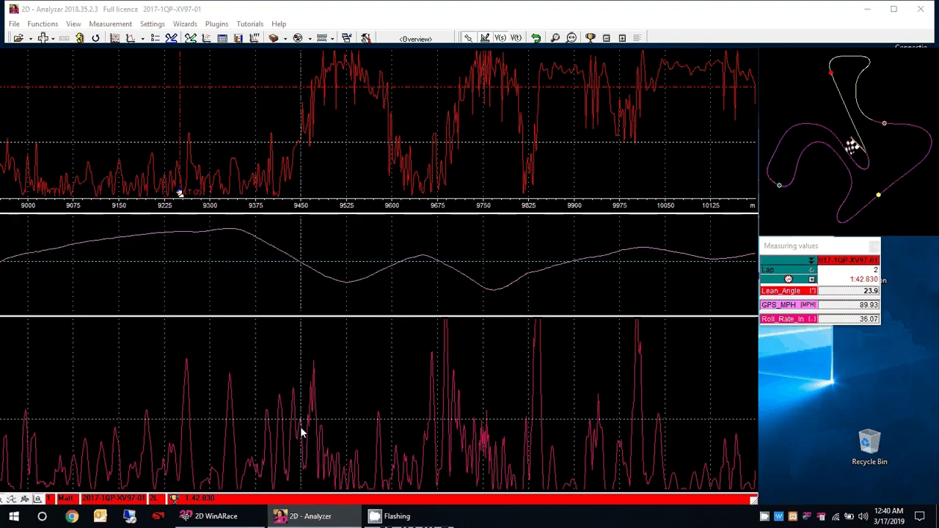
Widen the view to about 9000–13250 m and apply the Avg 100 filter to Lean_Angle
left_click(573, 39)
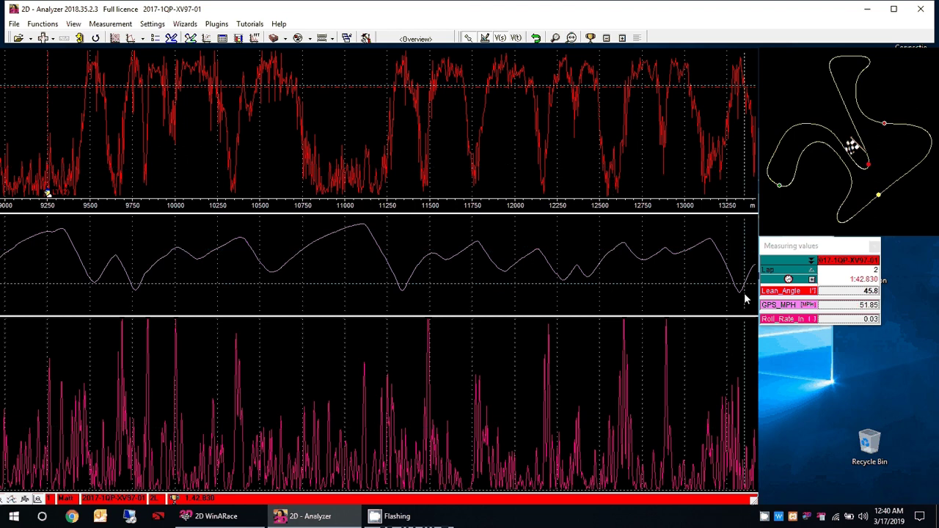
right_click(782, 292)
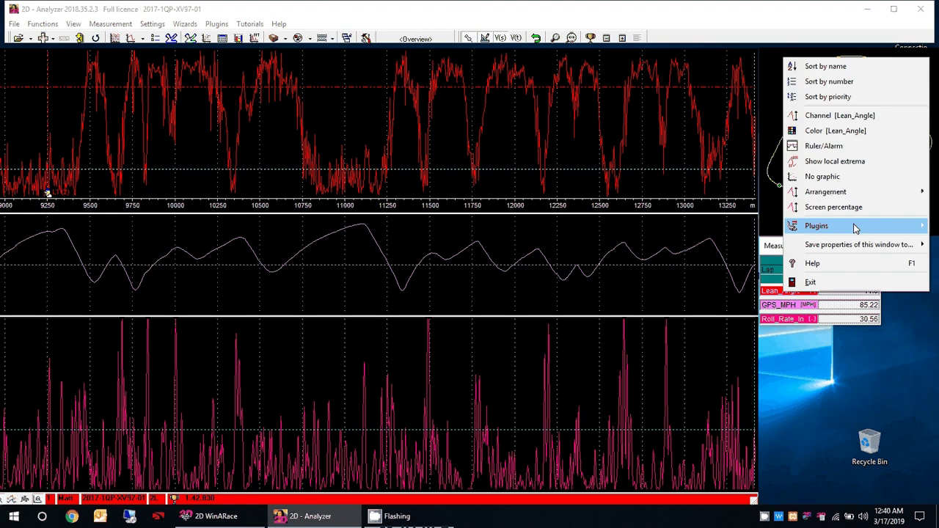
mouse_move(855, 228)
mouse_move(762, 229)
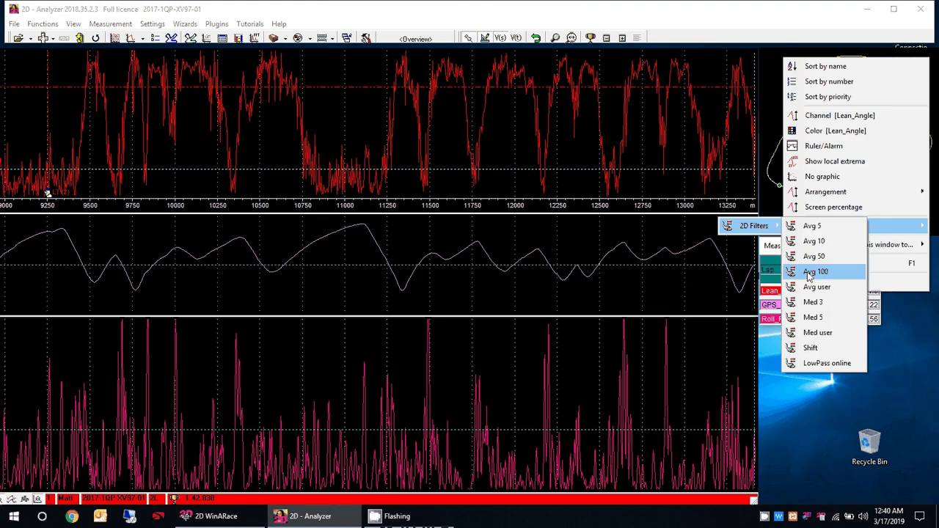
left_click(809, 273)
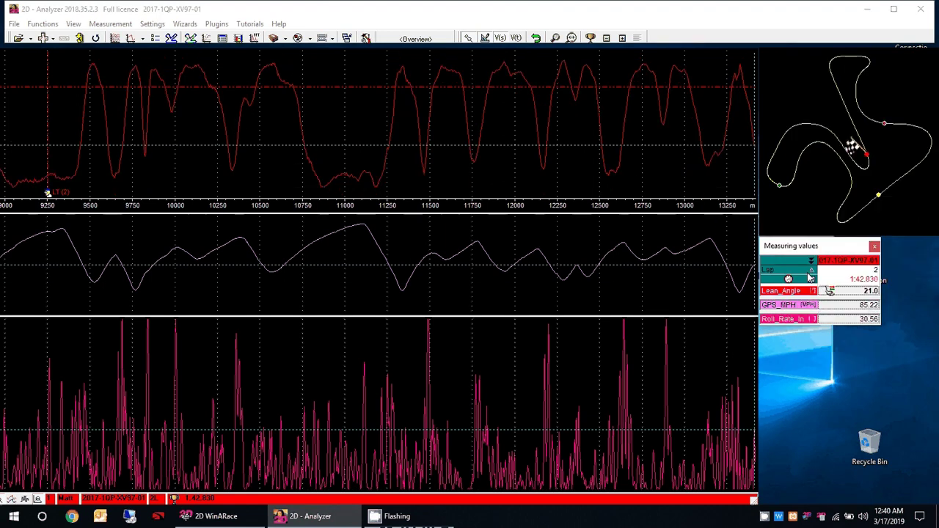
Apply the Avg 50 2D filter to the Roll_Rate_In channel
right_click(792, 325)
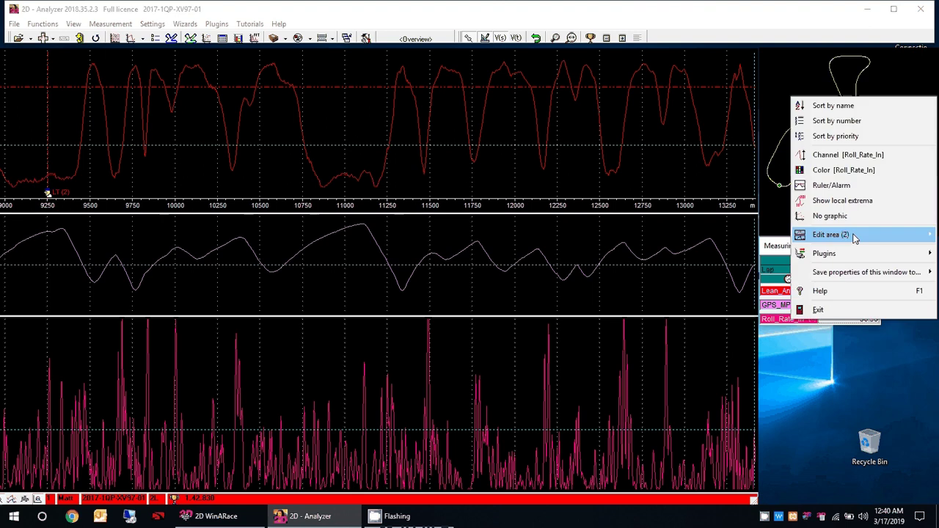
mouse_move(843, 231)
mouse_move(833, 258)
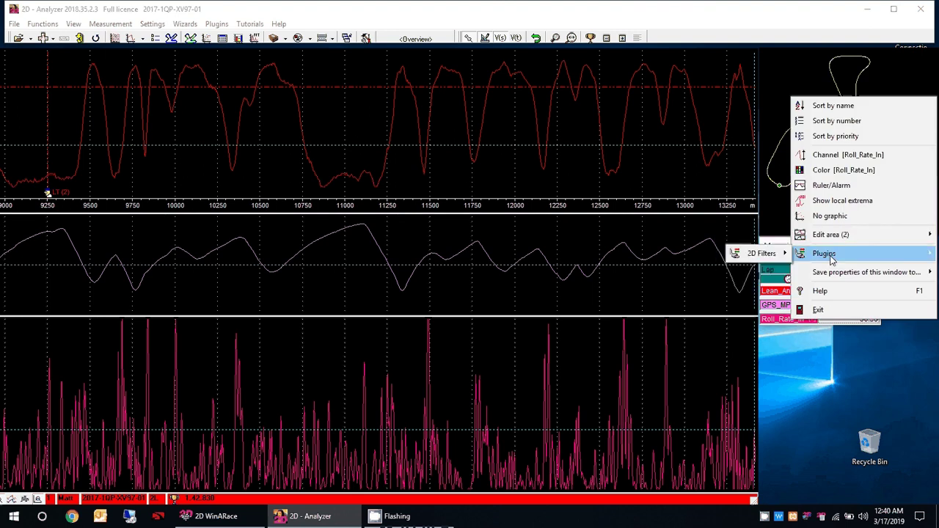
mouse_move(775, 258)
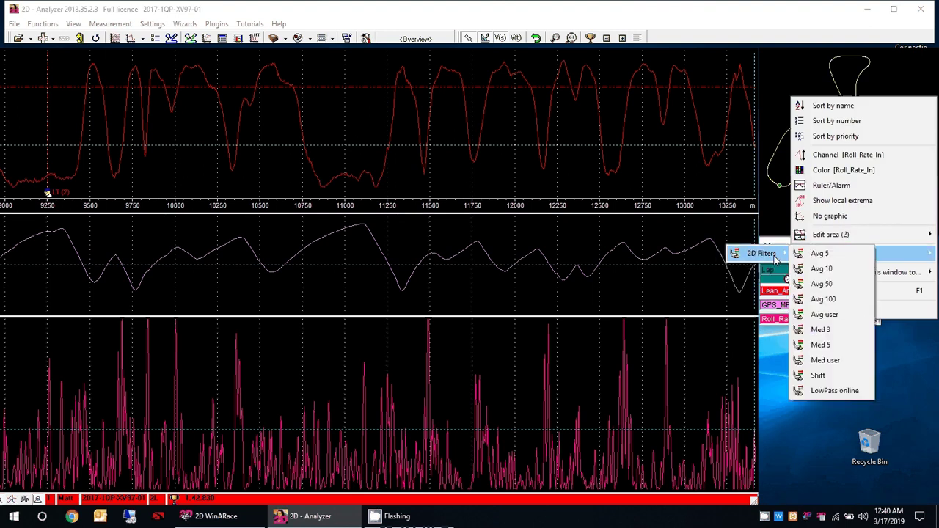
left_click(831, 286)
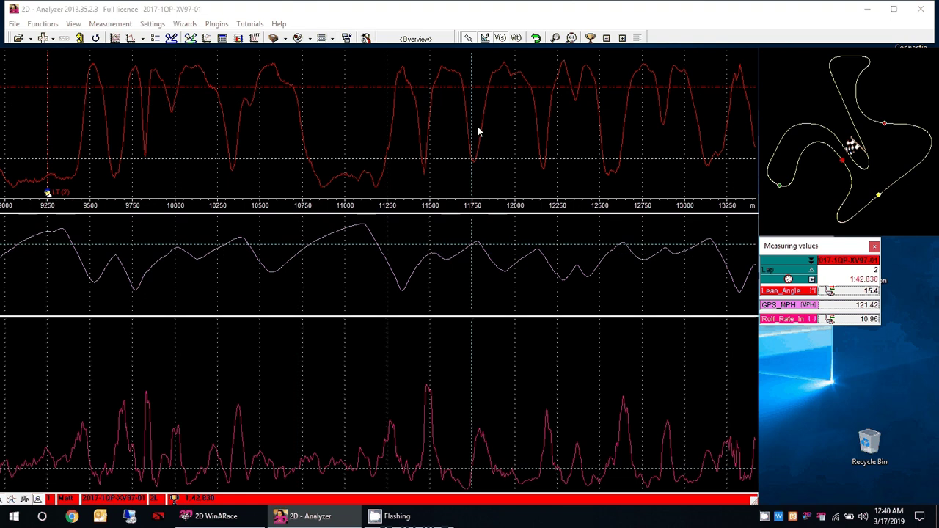
Load hg Throttle.sts and read the full-throttle and closed-throttle time shares
left_click(239, 39)
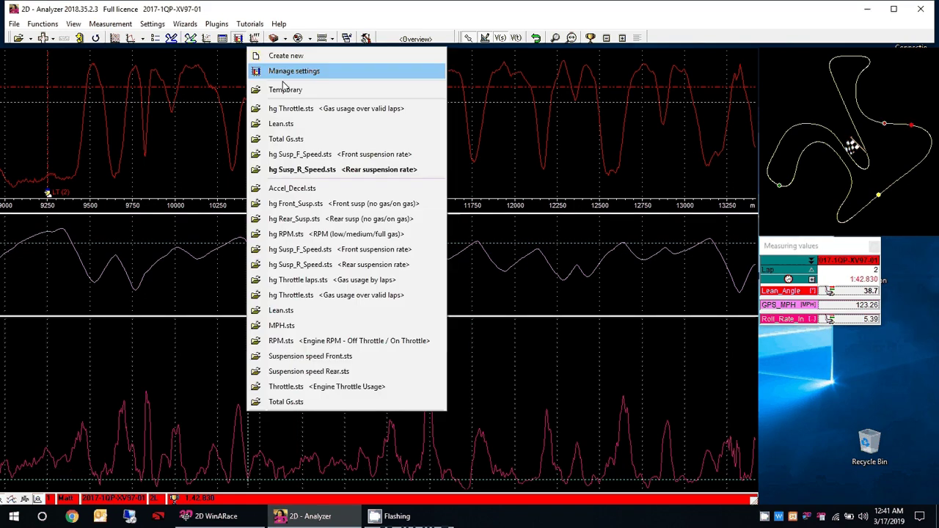
left_click(327, 110)
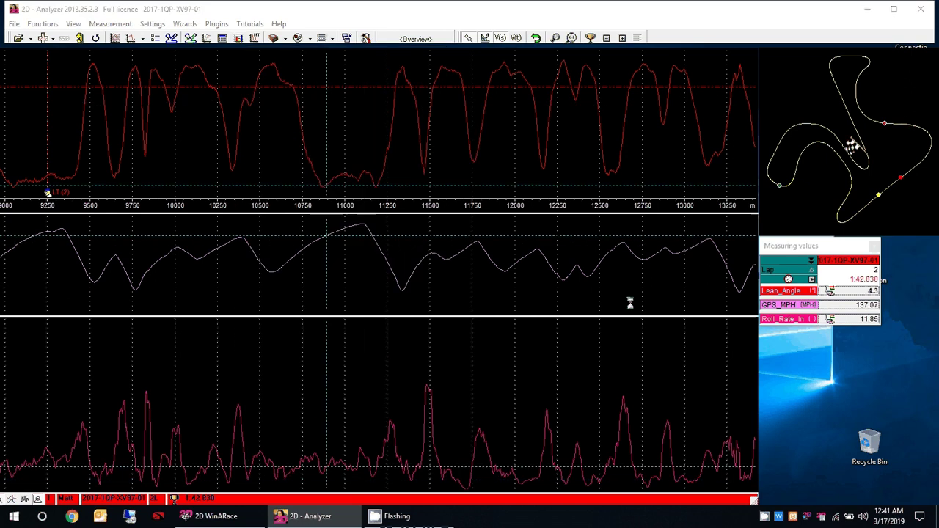
left_click(654, 259)
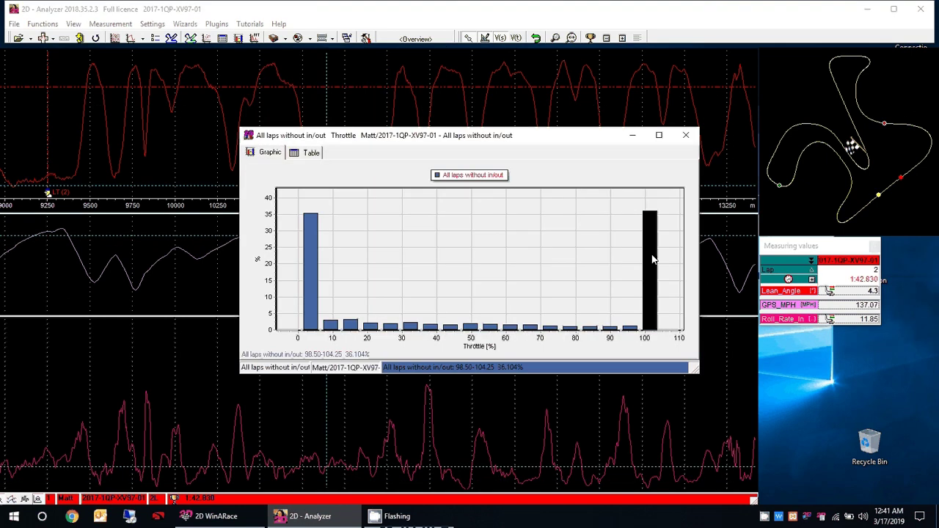
left_click(311, 280)
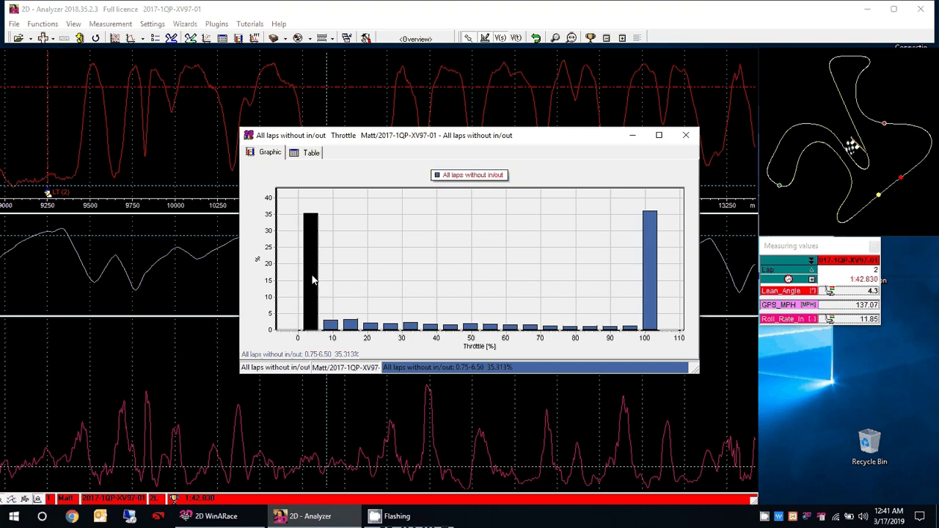
Move the histogram window left and bring the Flashing window to the front
left_click_drag(514, 143, 414, 148)
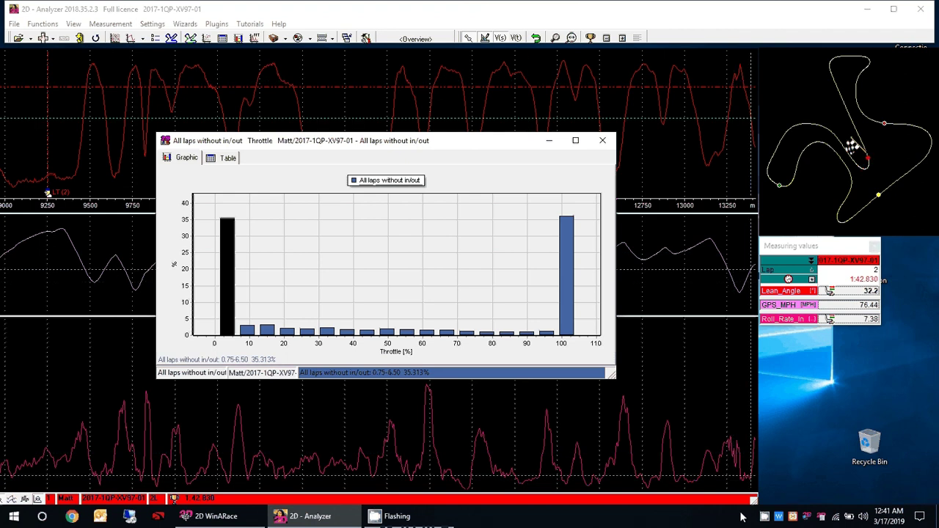
mouse_move(398, 519)
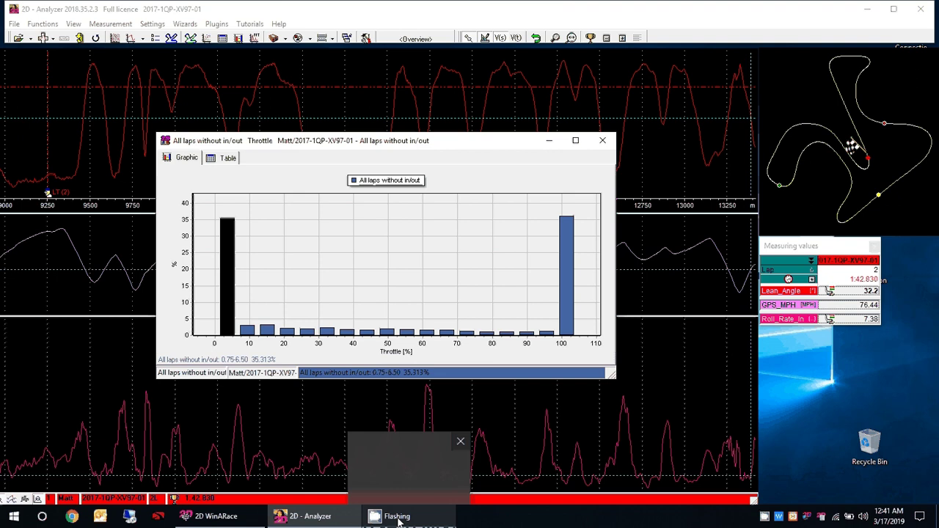
left_click(422, 519)
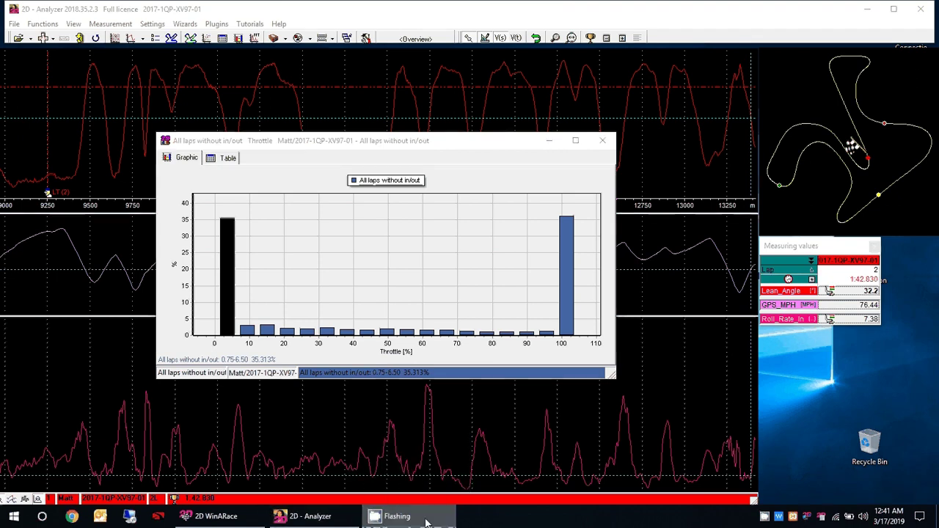
left_click(764, 518)
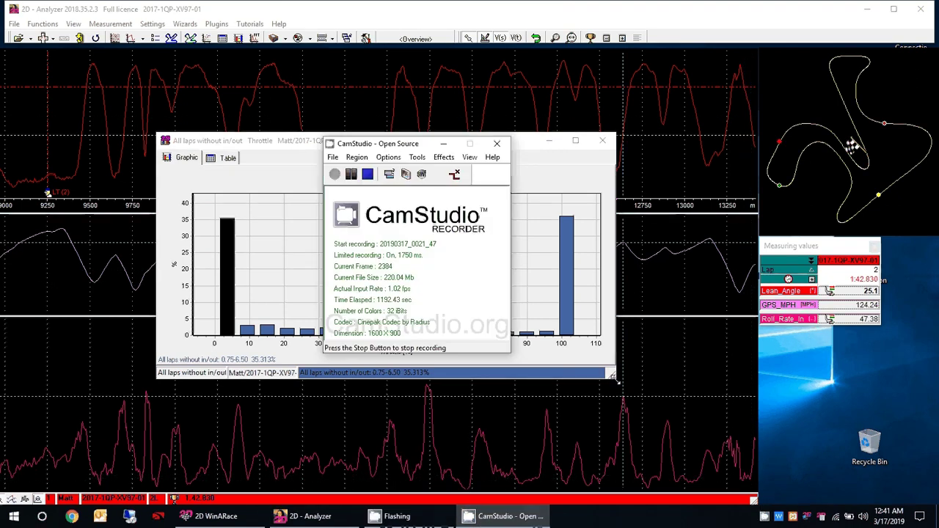